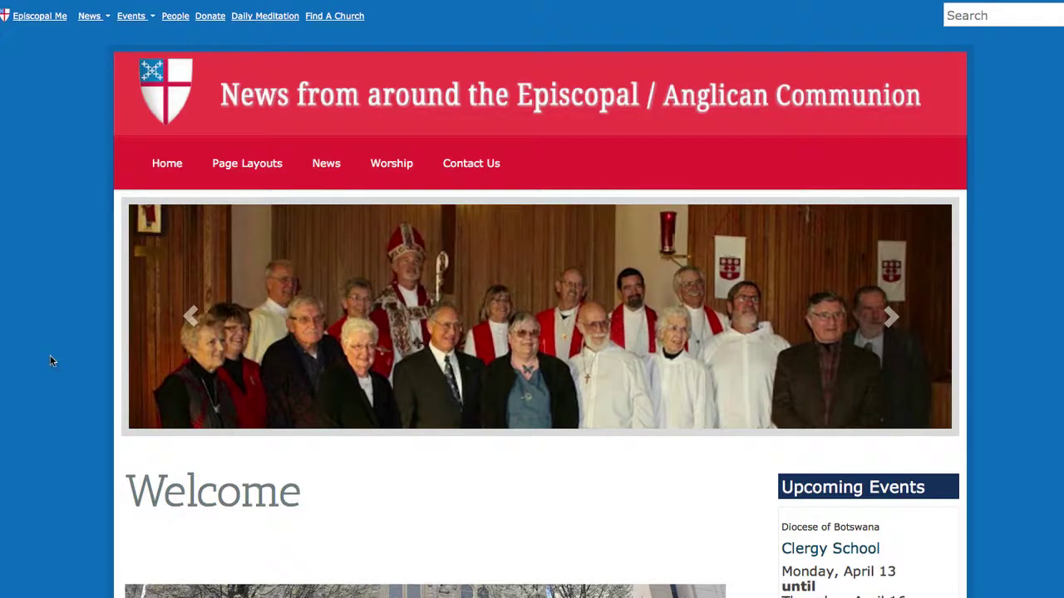
- Scroll the public Episcopal Me welcome page before the admin Edit Page editor appears
{"action": "scroll", "coordinate": [50, 356], "scroll_direction": "down", "scroll_amount": 3}
{"action": "scroll", "coordinate": [50, 356], "scroll_direction": "up", "scroll_amount": 3}
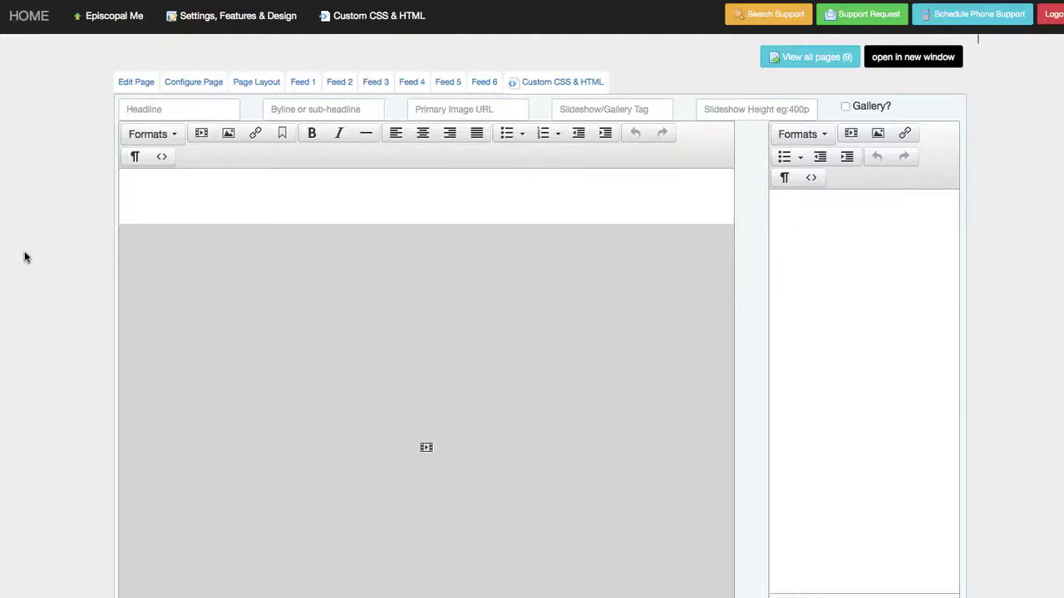
- Go to Settings, Features & Design and switch to the Design settings
{"action": "left_click", "coordinate": [236, 23]}
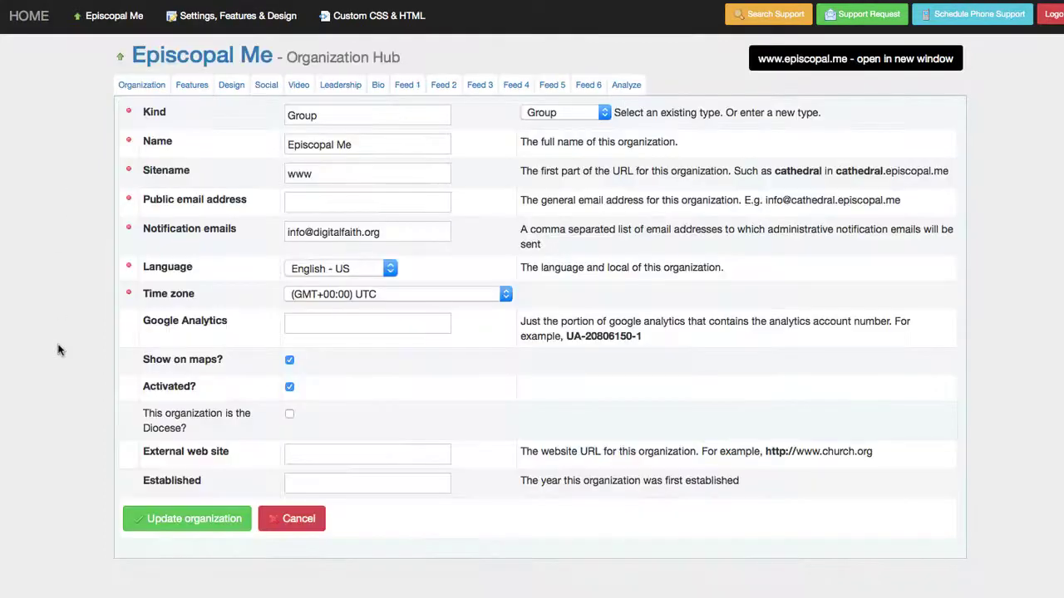
{"action": "left_click", "coordinate": [236, 87]}
{"action": "scroll", "coordinate": [371, 349], "scroll_direction": "down", "scroll_amount": 5}
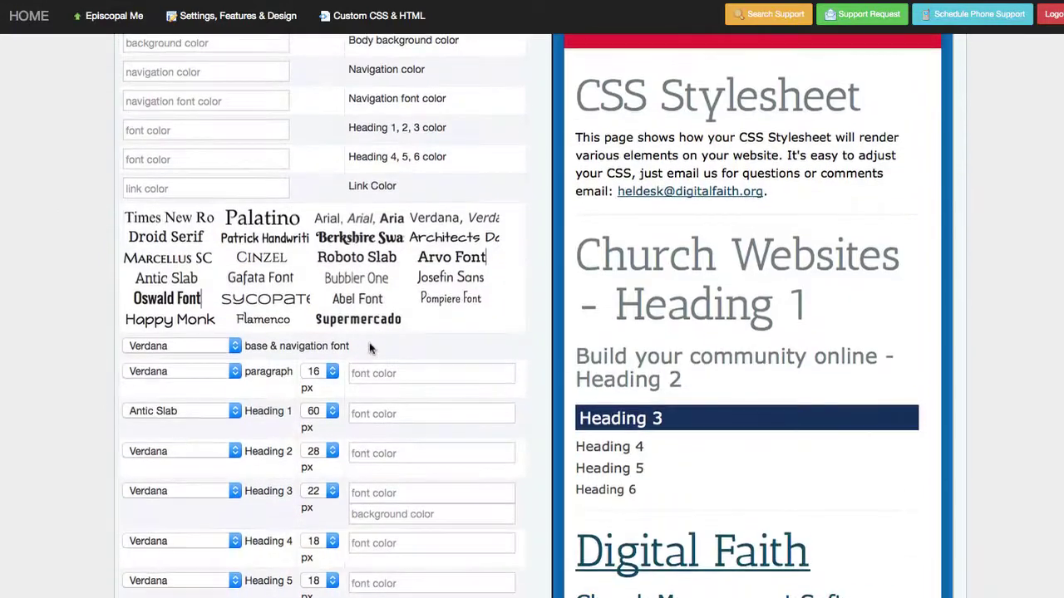
{"action": "scroll", "coordinate": [370, 349], "scroll_direction": "up", "scroll_amount": 3}
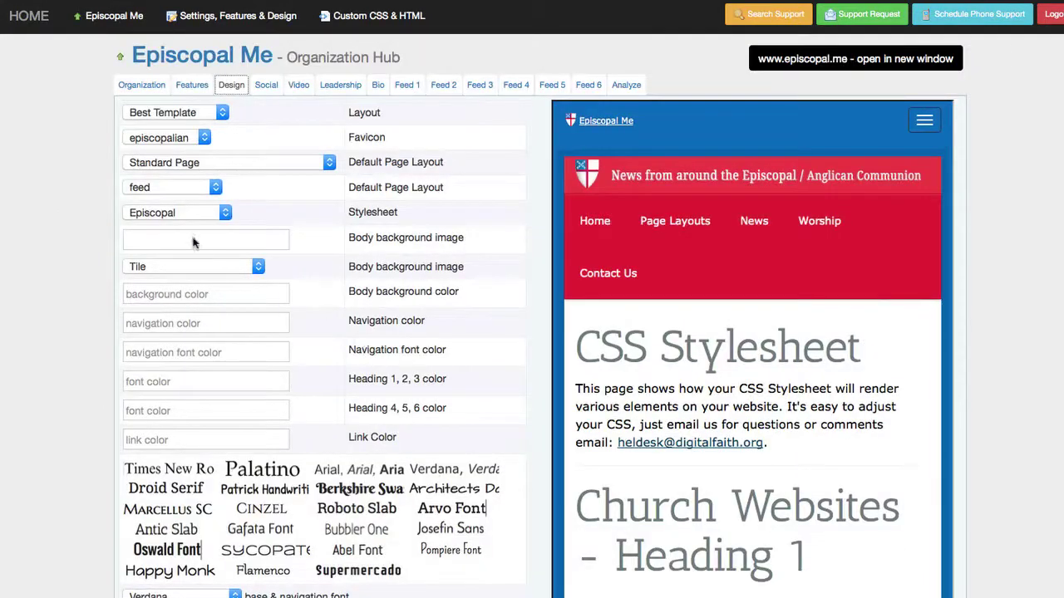
- Set the Body background color to purple 5C6499
{"action": "left_click", "coordinate": [187, 294]}
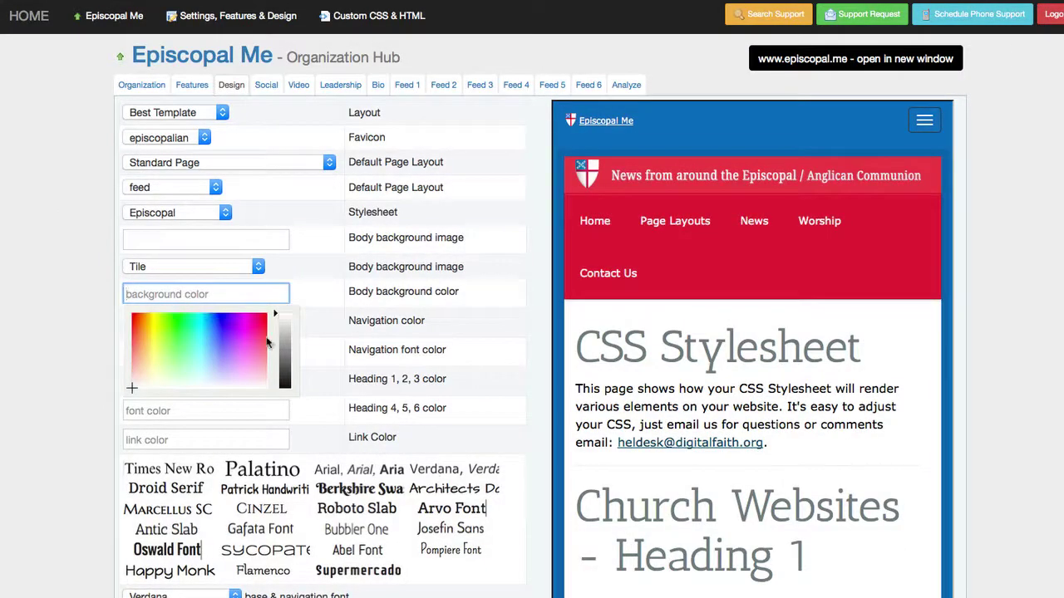
{"action": "left_click", "coordinate": [283, 366]}
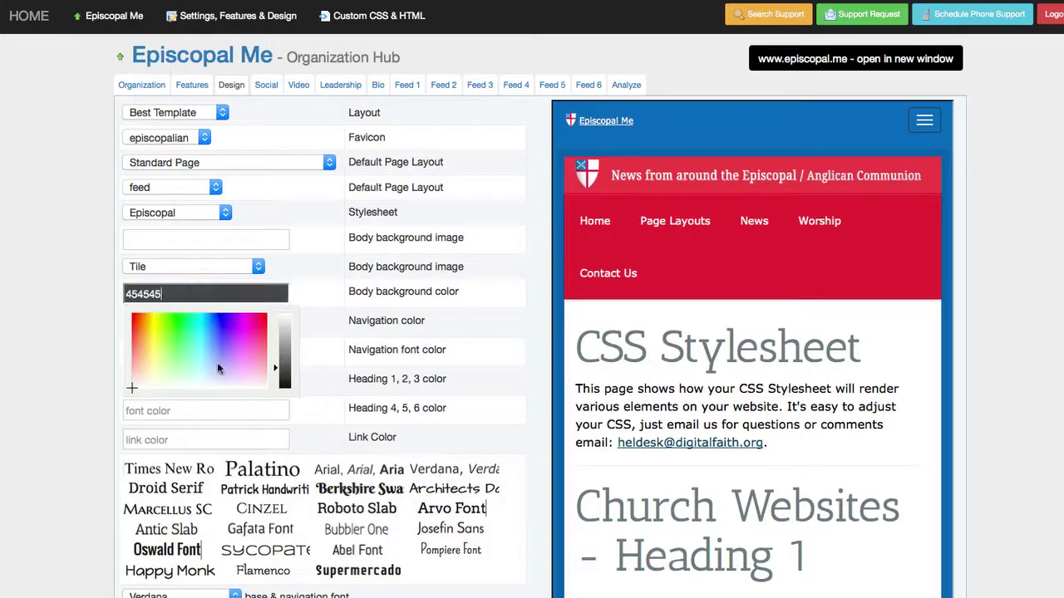
{"action": "left_click_drag", "start_coordinate": [219, 368], "coordinate": [221, 340]}
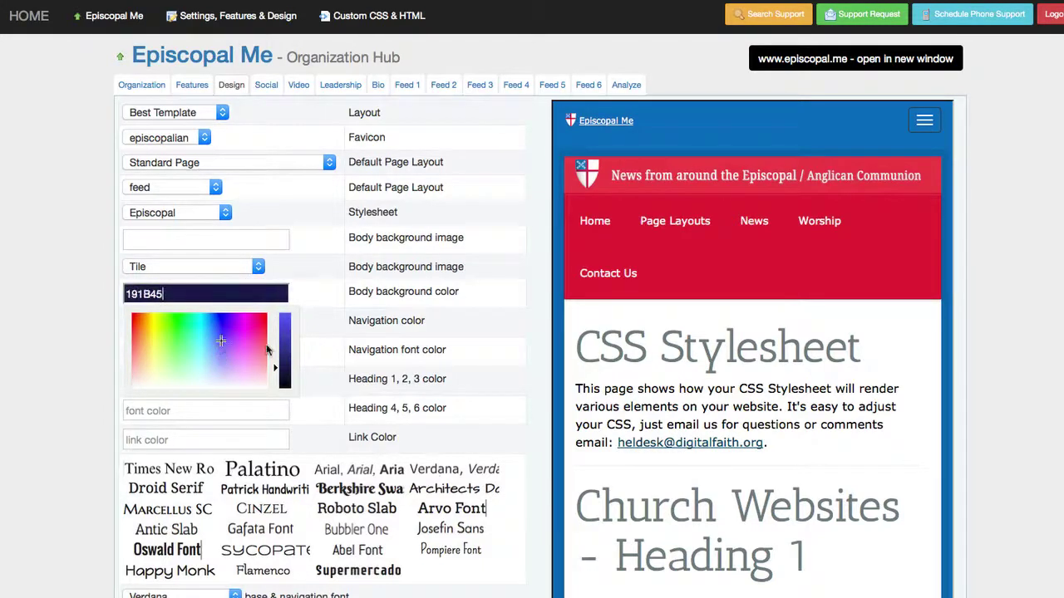
{"action": "left_click_drag", "start_coordinate": [280, 357], "coordinate": [281, 343]}
{"action": "left_click", "coordinate": [223, 365]}
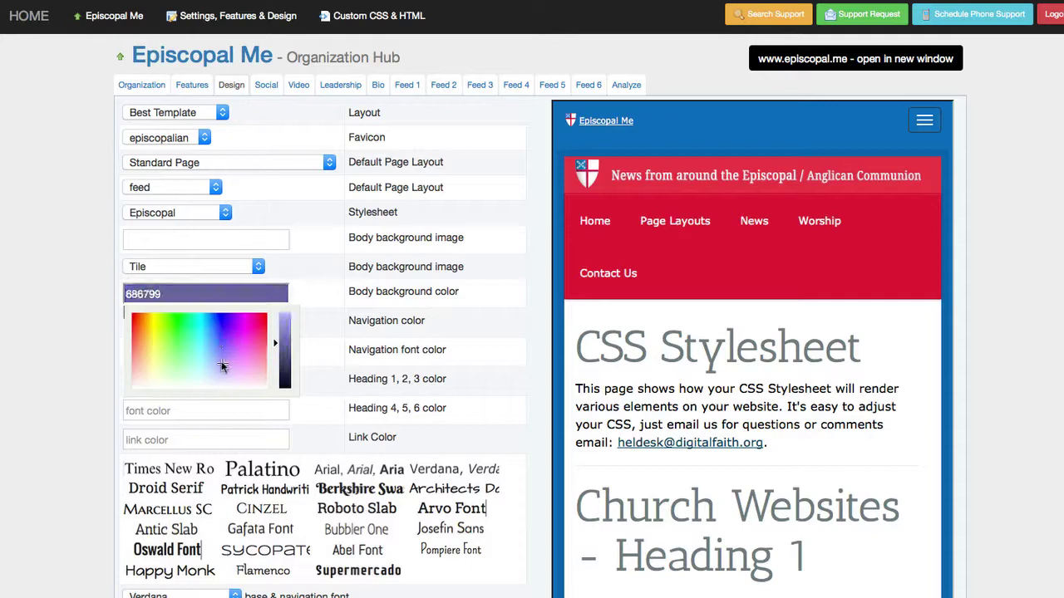
{"action": "left_click", "coordinate": [221, 367]}
{"action": "left_click", "coordinate": [83, 438]}
- Set the Heading 1 font color to dark red 940000
{"action": "scroll", "coordinate": [83, 439], "scroll_direction": "down", "scroll_amount": 1}
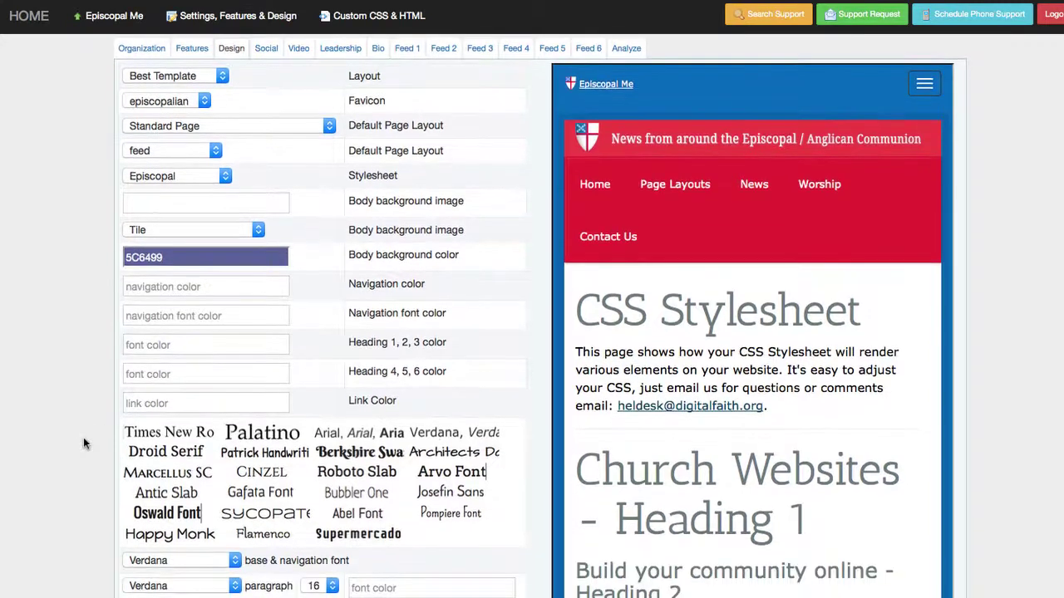
{"action": "scroll", "coordinate": [83, 437], "scroll_direction": "down", "scroll_amount": 5}
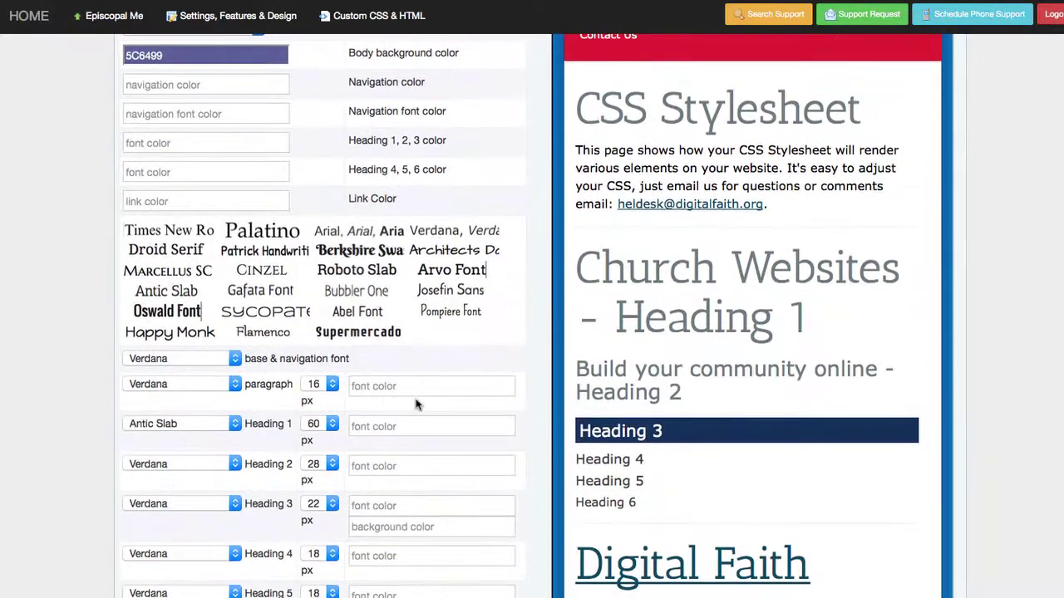
{"action": "left_click", "coordinate": [409, 425]}
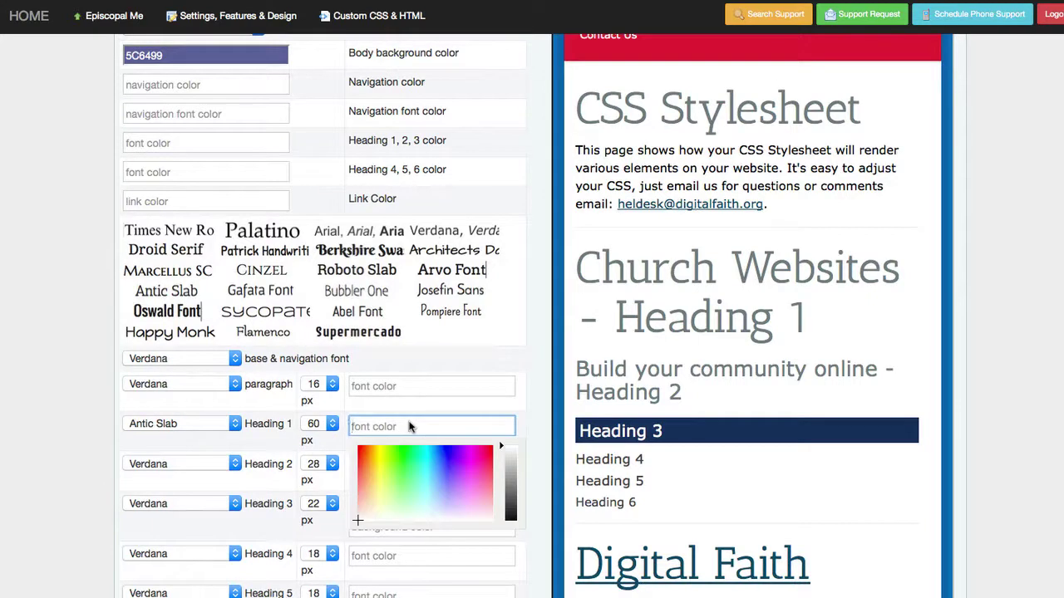
{"action": "left_click_drag", "start_coordinate": [420, 454], "coordinate": [493, 447]}
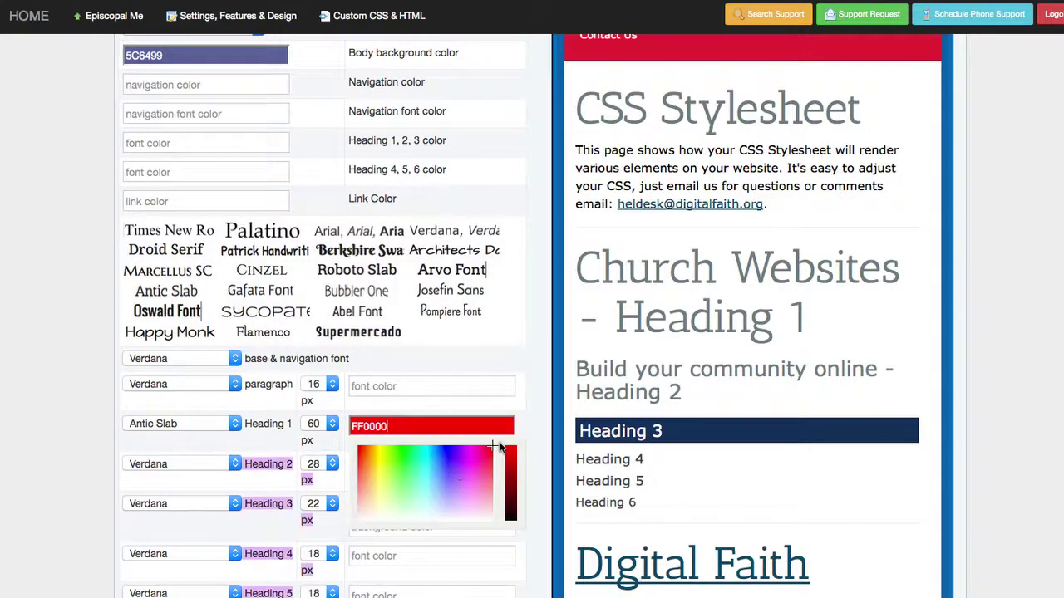
{"action": "left_click", "coordinate": [513, 485]}
{"action": "left_click_drag", "start_coordinate": [513, 490], "coordinate": [511, 476]}
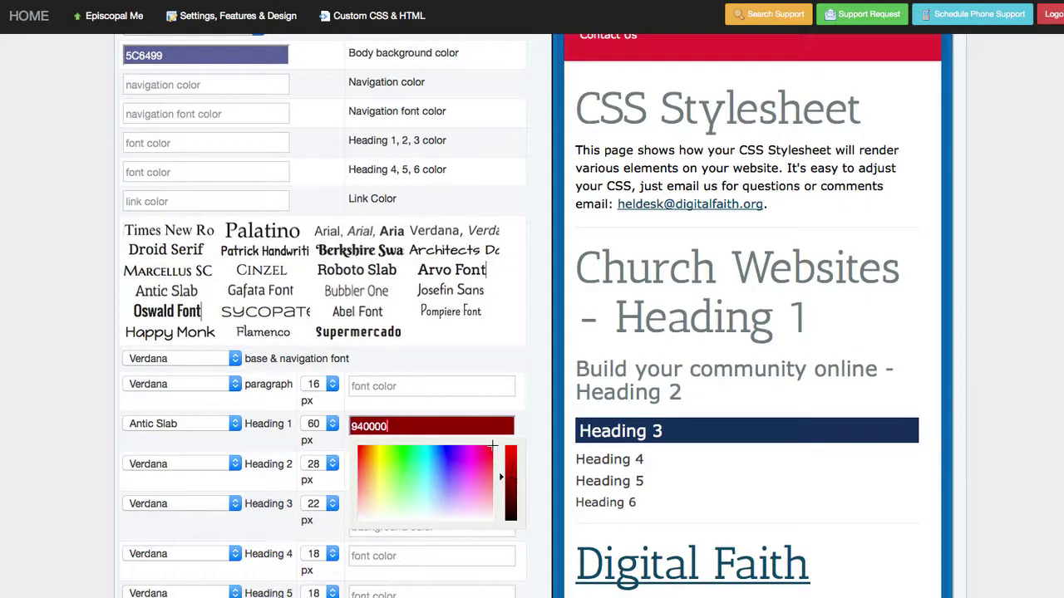
{"action": "left_click", "coordinate": [351, 426]}
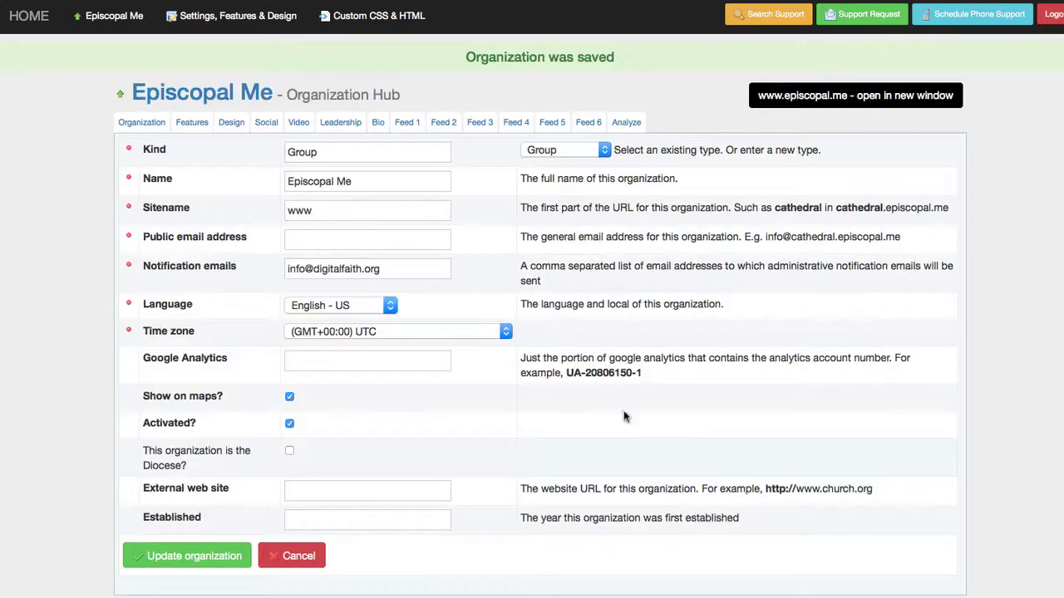
- Return to the Design tab and scroll the preview to review the purple background and dark red headings
{"action": "left_click", "coordinate": [230, 123]}
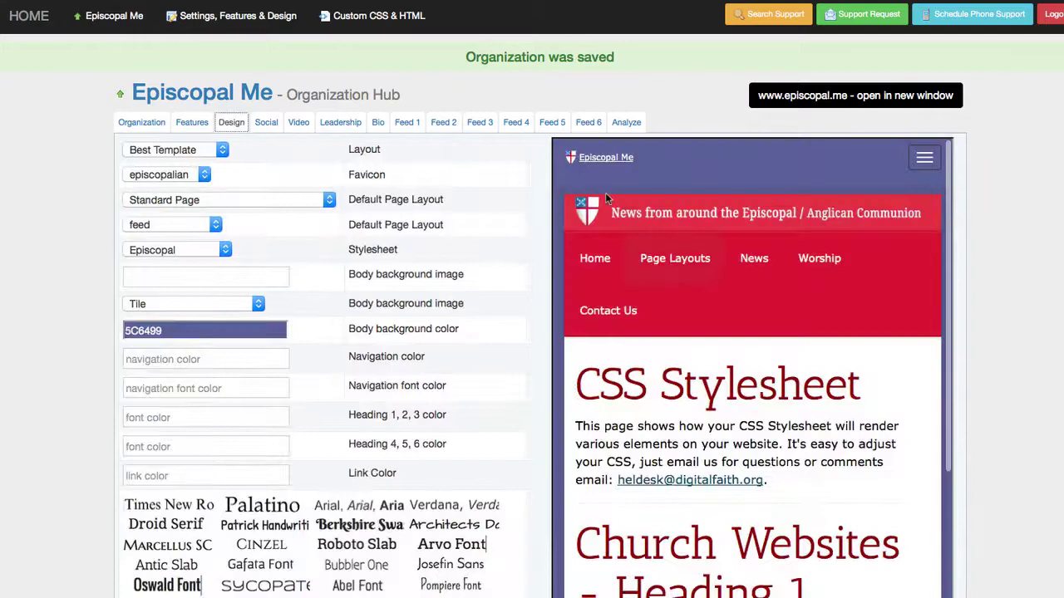
{"action": "scroll", "coordinate": [702, 567], "scroll_direction": "down", "scroll_amount": 3}
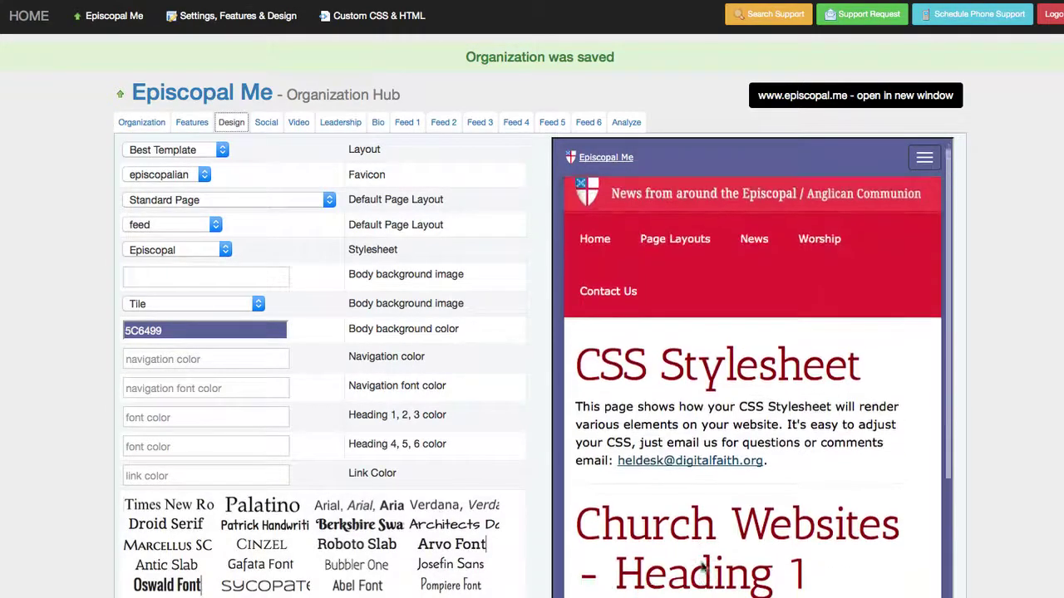
{"action": "scroll", "coordinate": [702, 567], "scroll_direction": "up", "scroll_amount": 3}
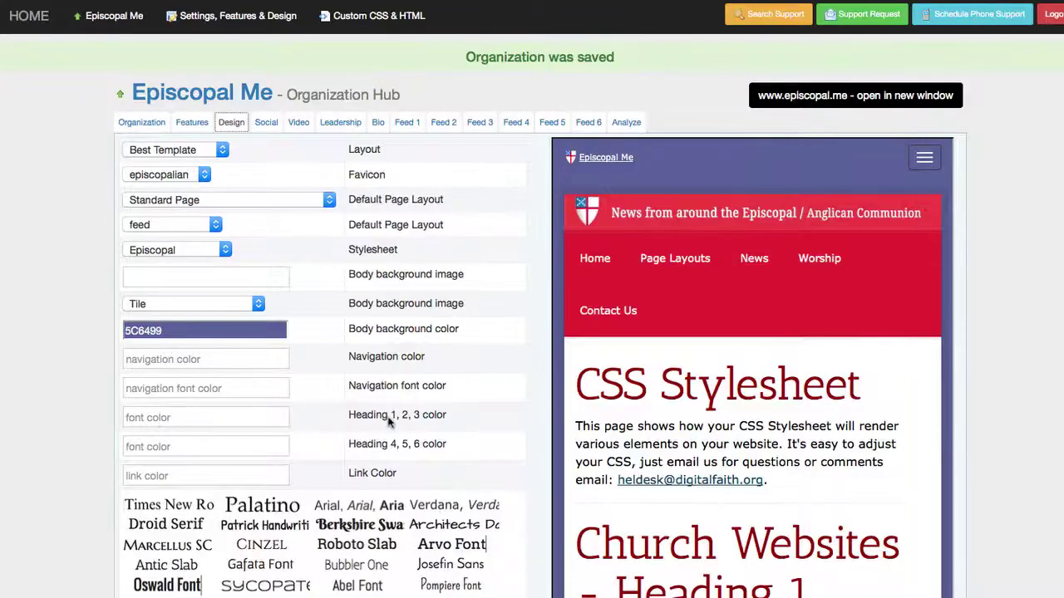
{"action": "scroll", "coordinate": [394, 424], "scroll_direction": "down", "scroll_amount": 1}
{"action": "scroll", "coordinate": [394, 424], "scroll_direction": "down", "scroll_amount": 2}
- Open the empty Custom CSS & HTML stylesheet, then inspect the live homepage's navigation markup in Firebug
{"action": "left_click", "coordinate": [379, 16]}
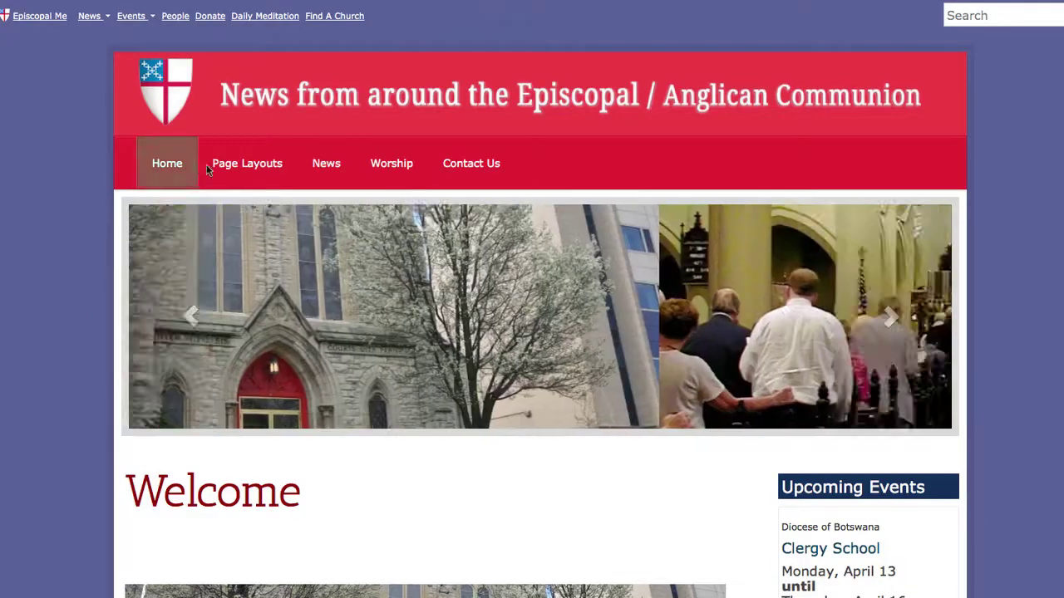
{"action": "mouse_move", "coordinate": [426, 170]}
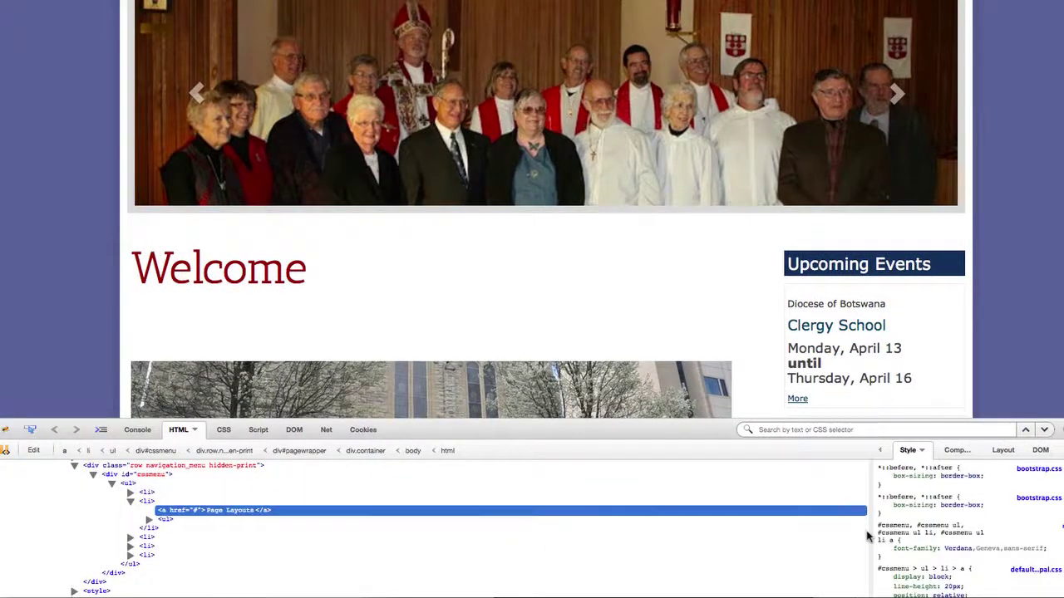
- Copy Firebug's #cssmenu rule declaration into the Stylesheet and change its font-size from 14px to 18px
{"action": "scroll", "coordinate": [956, 548], "scroll_direction": "down", "scroll_amount": 4}
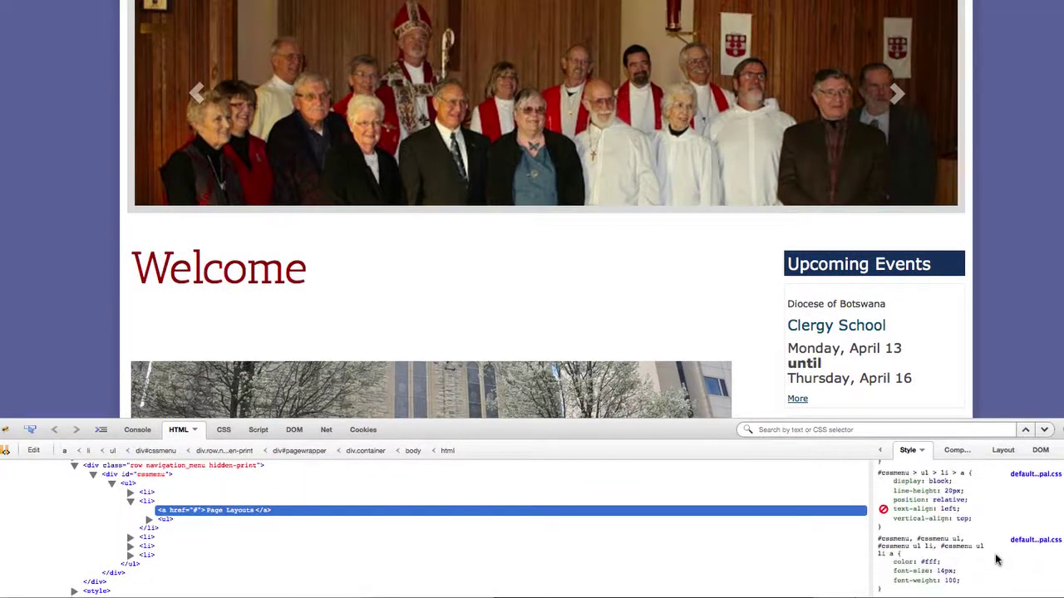
{"action": "right_click", "coordinate": [942, 541]}
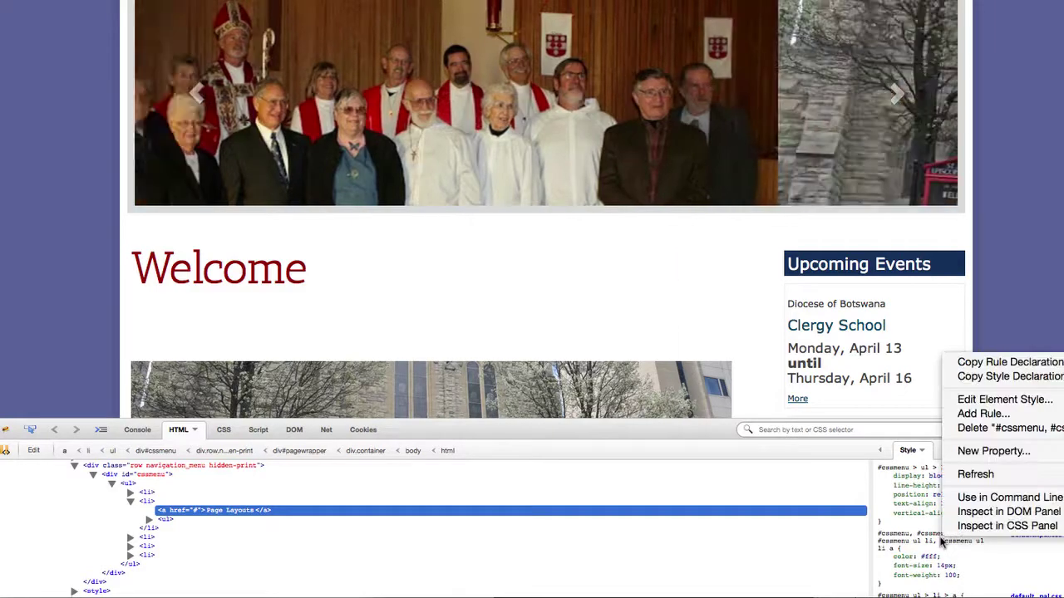
{"action": "left_click", "coordinate": [976, 363]}
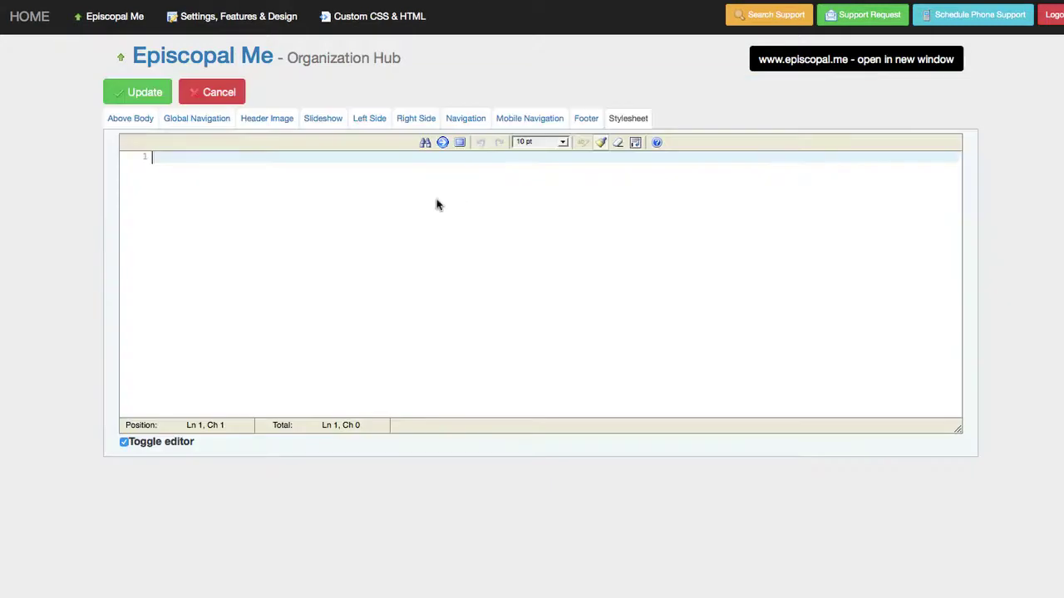
{"action": "type", "text": "#cssmenu, #cssmenu ul, #cssmenu ul li, #cssmenu ul li a {   color: #fff;   font-size: 14px;   font-weight: 100; }"}
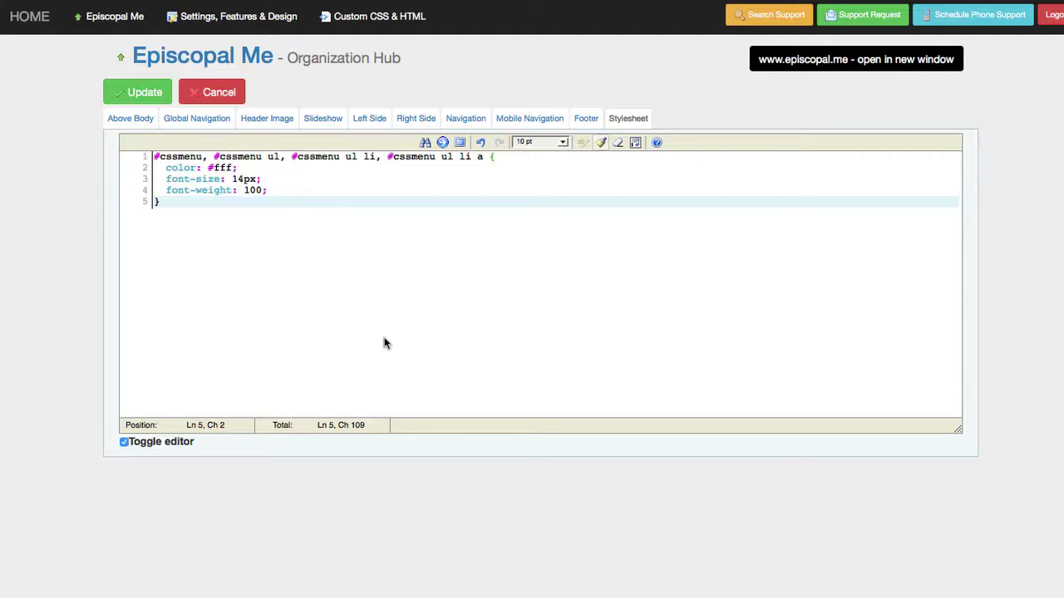
{"action": "left_click", "coordinate": [239, 179]}
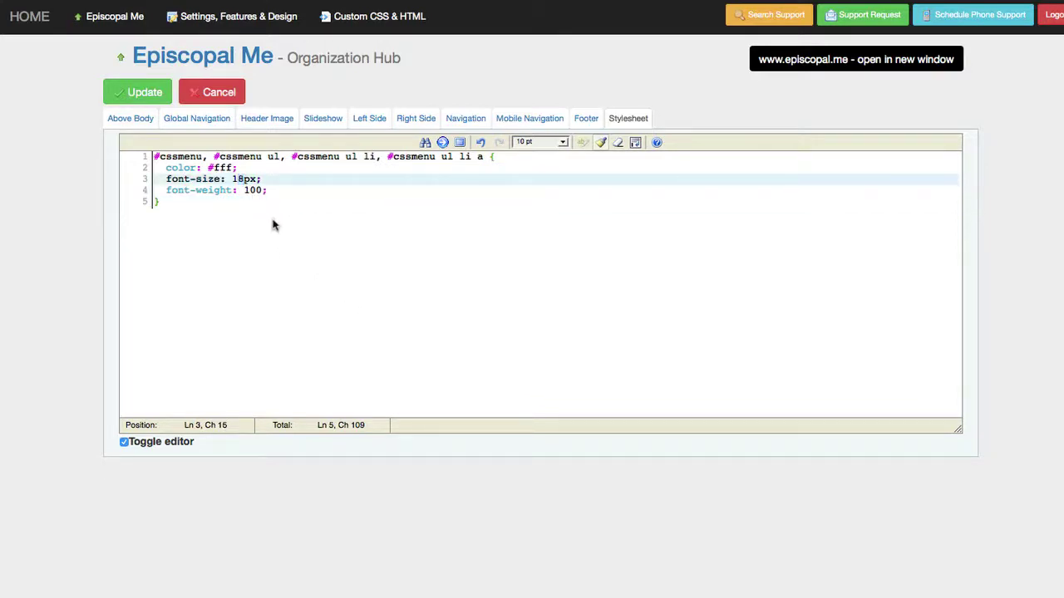
- Save the stylesheet and check the larger navigation text on the live site's Page Layouts menu
{"action": "left_click", "coordinate": [143, 93]}
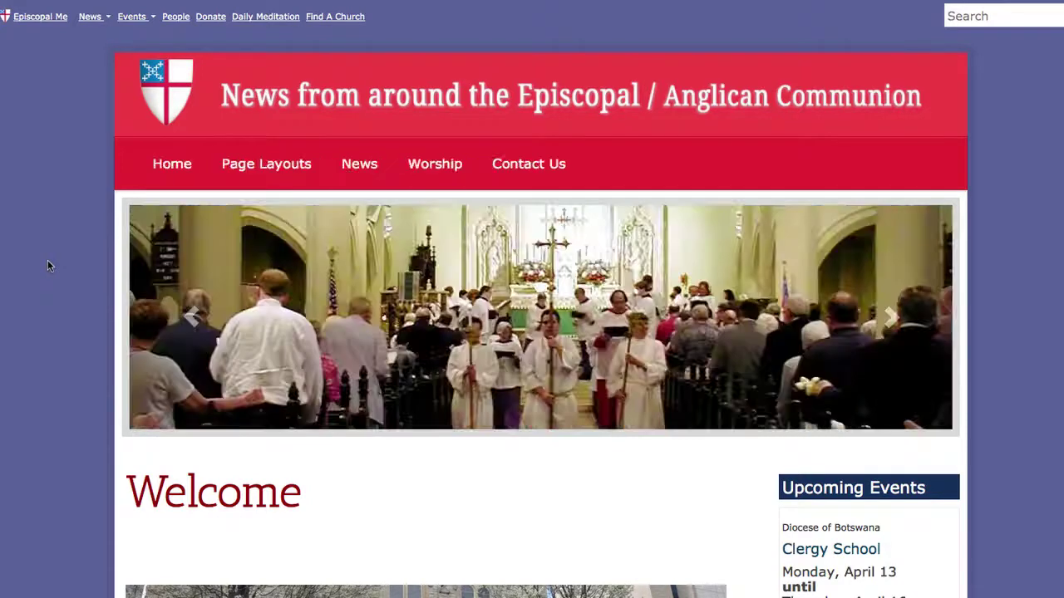
{"action": "left_click", "coordinate": [316, 167]}
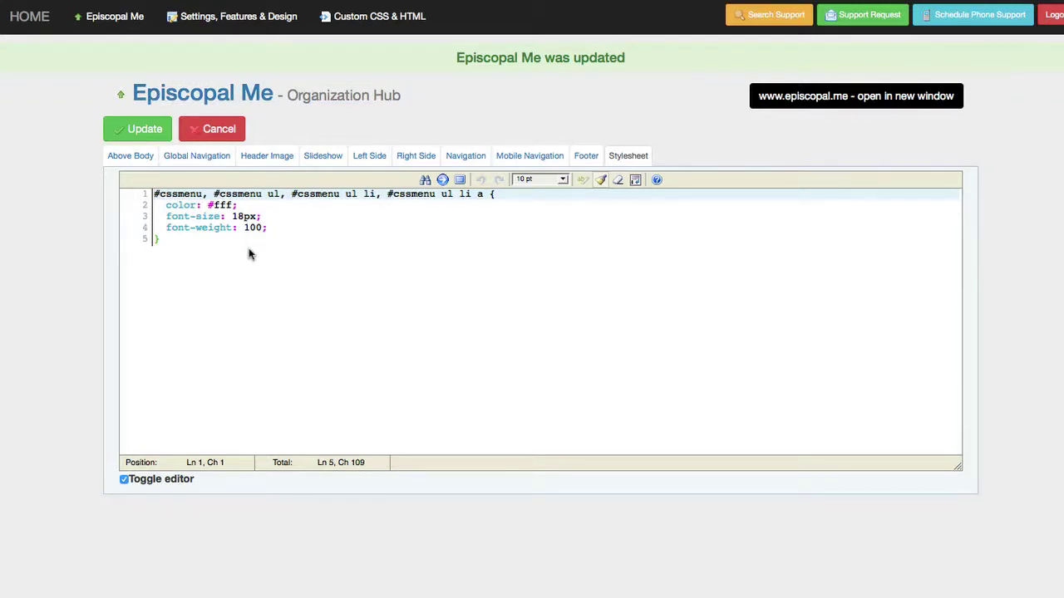
- Add an 'h3 { font-size: 50px; }' rule below the #cssmenu rule and save the stylesheet
{"action": "left_click", "coordinate": [200, 243]}
{"action": "key", "text": "Return"}
{"action": "key", "text": "Return"}
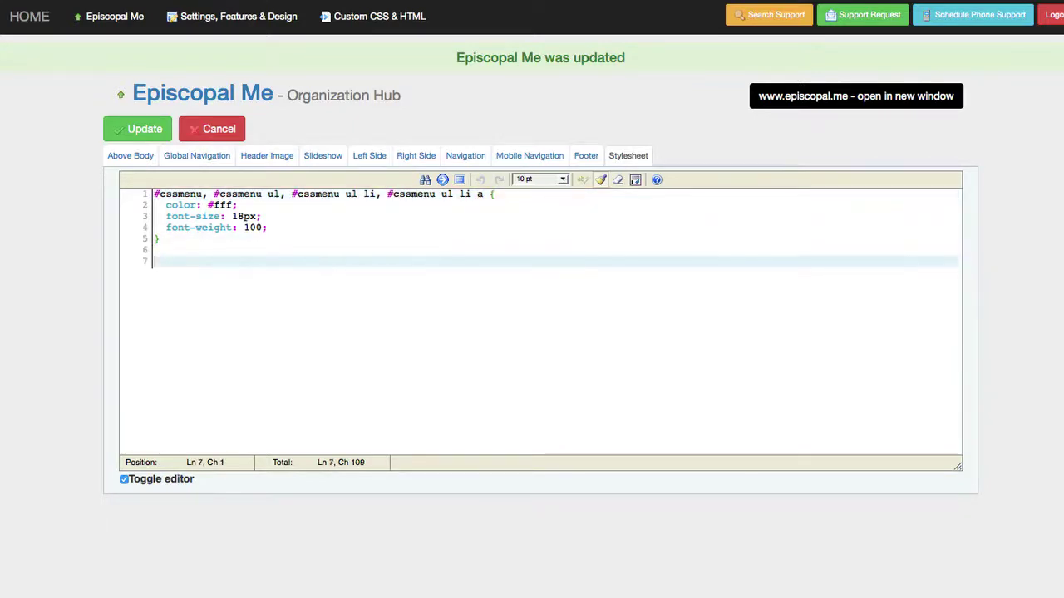
{"action": "type", "text": "h3 {"}
{"action": "key", "text": "Return"}
{"action": "type", "text": "colo"}
{"action": "key", "text": "BackSpace"}
{"action": "key", "text": "BackSpace"}
{"action": "key", "text": "BackSpace"}
{"action": "type", "text": "f"}
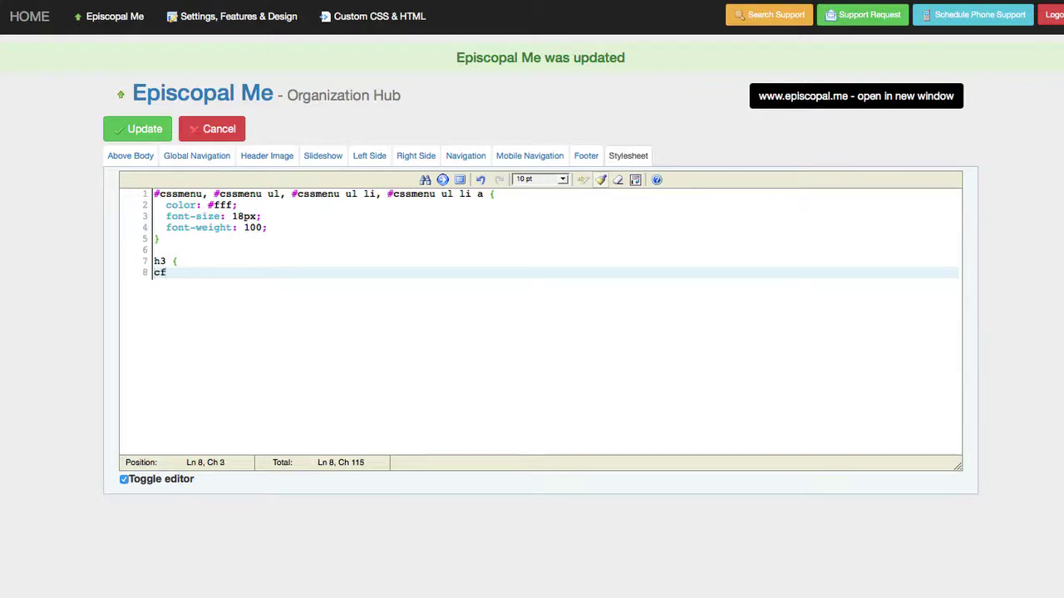
{"action": "key", "text": "BackSpace"}
{"action": "type", "text": "fon"}
{"action": "key", "text": "BackSpace"}
{"action": "key", "text": "BackSpace"}
{"action": "type", "text": "t0-"}
{"action": "key", "text": "BackSpace"}
{"action": "key", "text": "BackSpace"}
{"action": "type", "text": "-size: "}
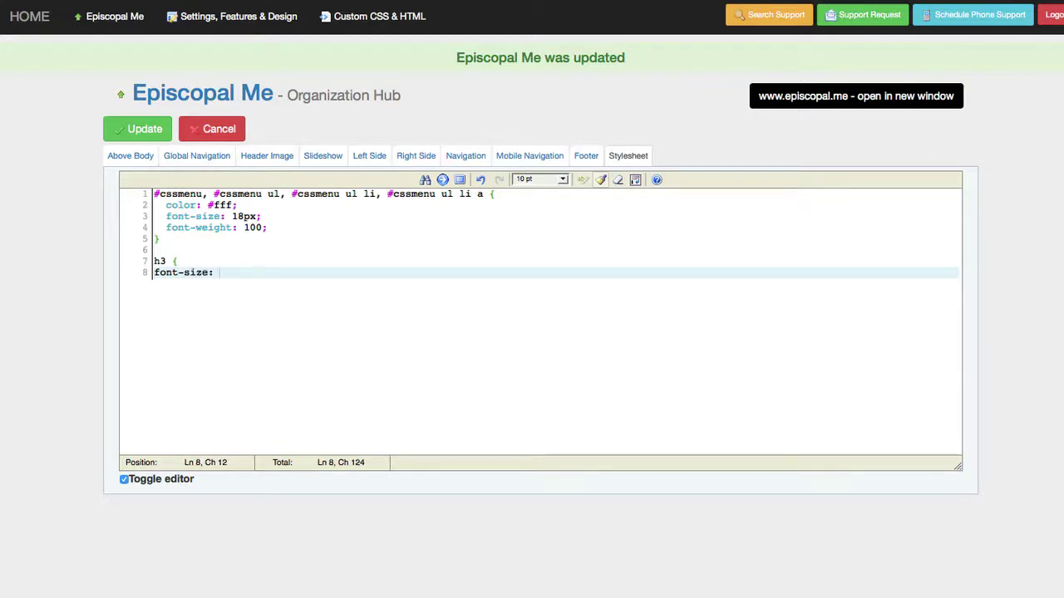
{"action": "type", "text": "5-"}
{"action": "type", "text": "px"}
{"action": "key", "text": "BackSpace"}
{"action": "key", "text": "BackSpace"}
{"action": "type", "text": "0px;"}
{"action": "key", "text": "Return"}
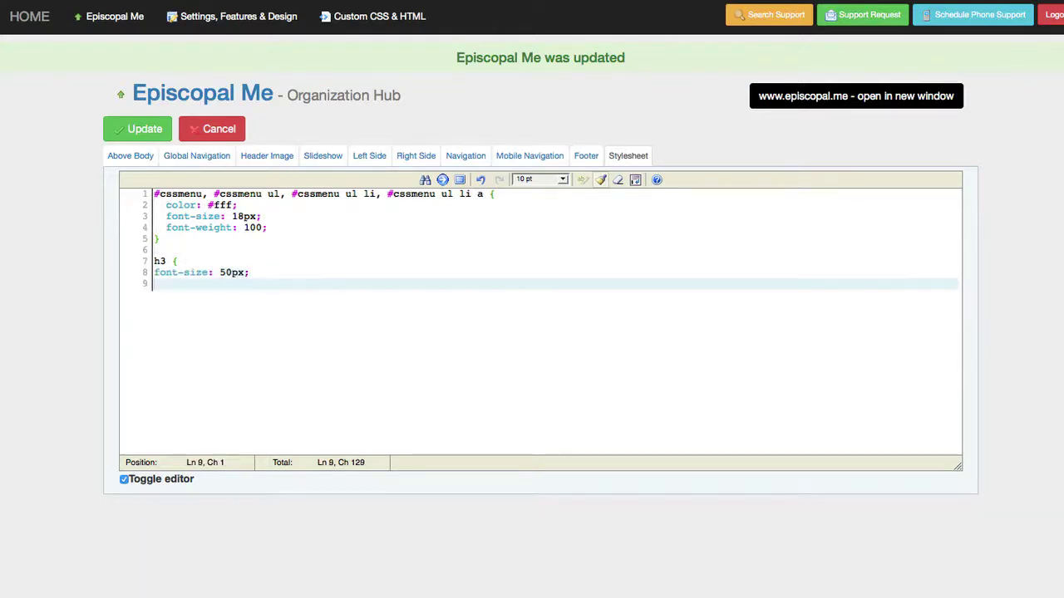
{"action": "type", "text": "}"}
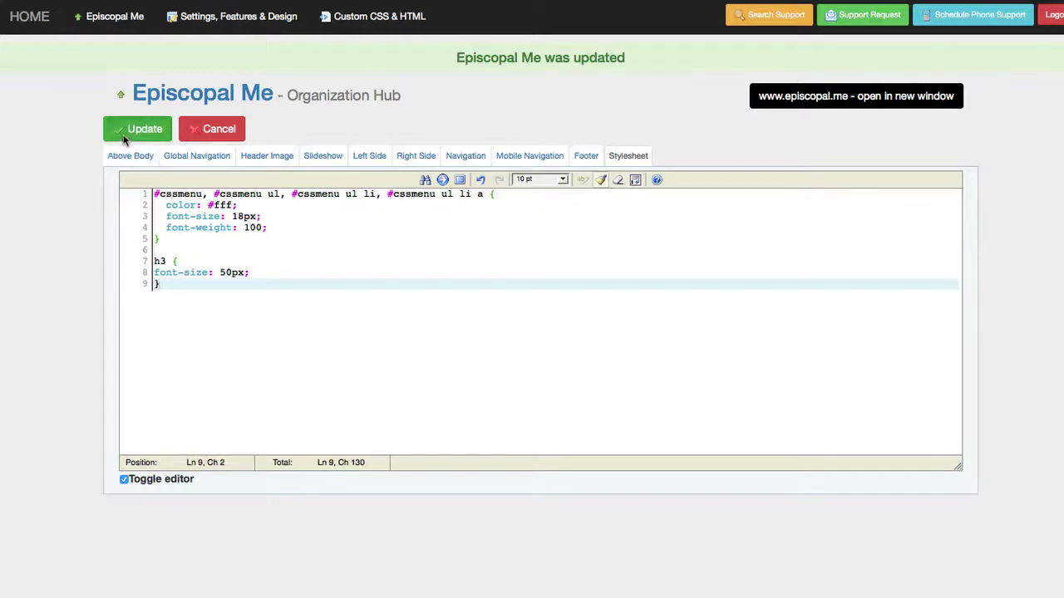
{"action": "left_click", "coordinate": [125, 133]}
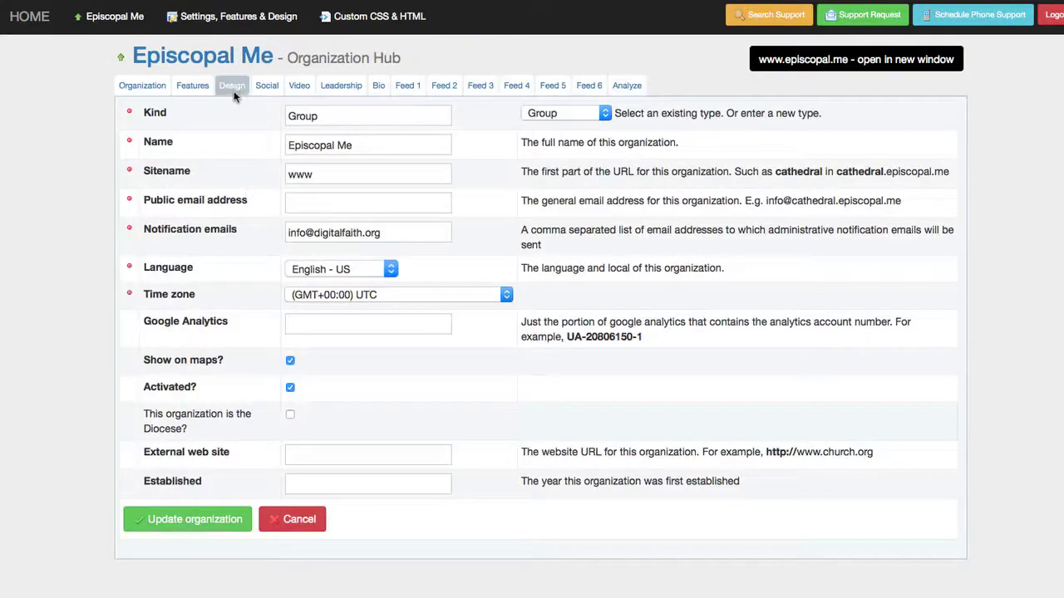
{"action": "left_click", "coordinate": [232, 86]}
{"action": "scroll", "coordinate": [475, 499], "scroll_direction": "down", "scroll_amount": 5}
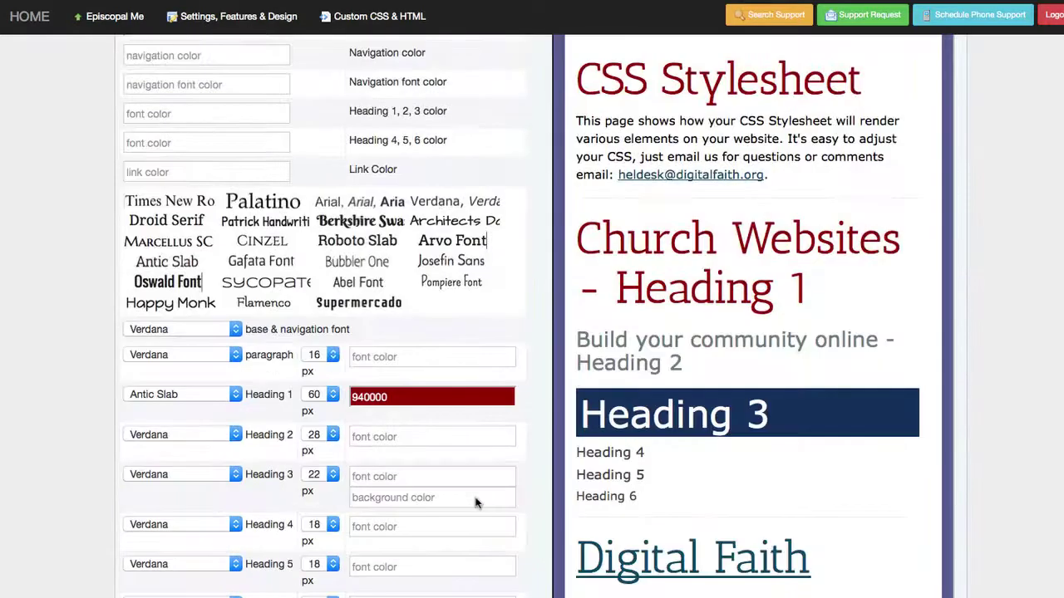
{"action": "left_click", "coordinate": [328, 475]}
{"action": "left_click", "coordinate": [330, 478]}
{"action": "left_click", "coordinate": [375, 19]}
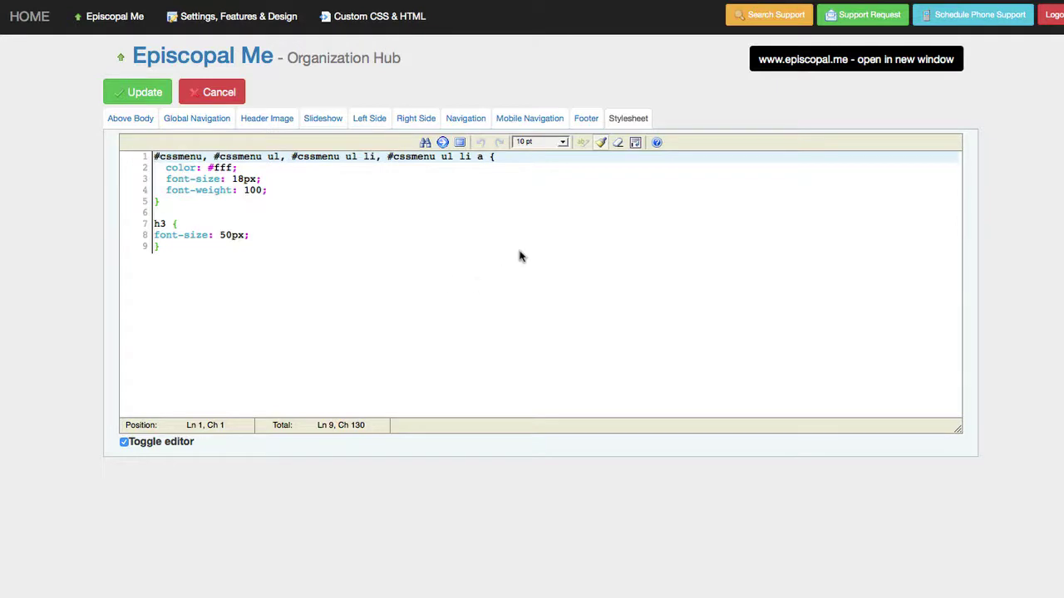
- Type 'Test' into the Footer custom HTML, save it, and spot it on the live footer
{"action": "left_click", "coordinate": [600, 142]}
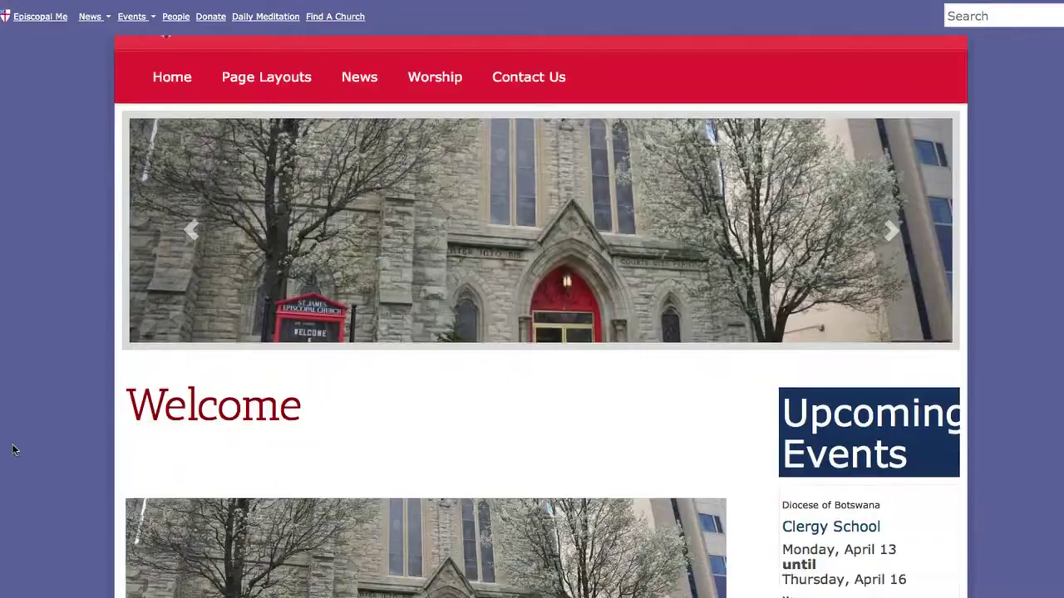
{"action": "scroll", "coordinate": [12, 446], "scroll_direction": "down", "scroll_amount": 15}
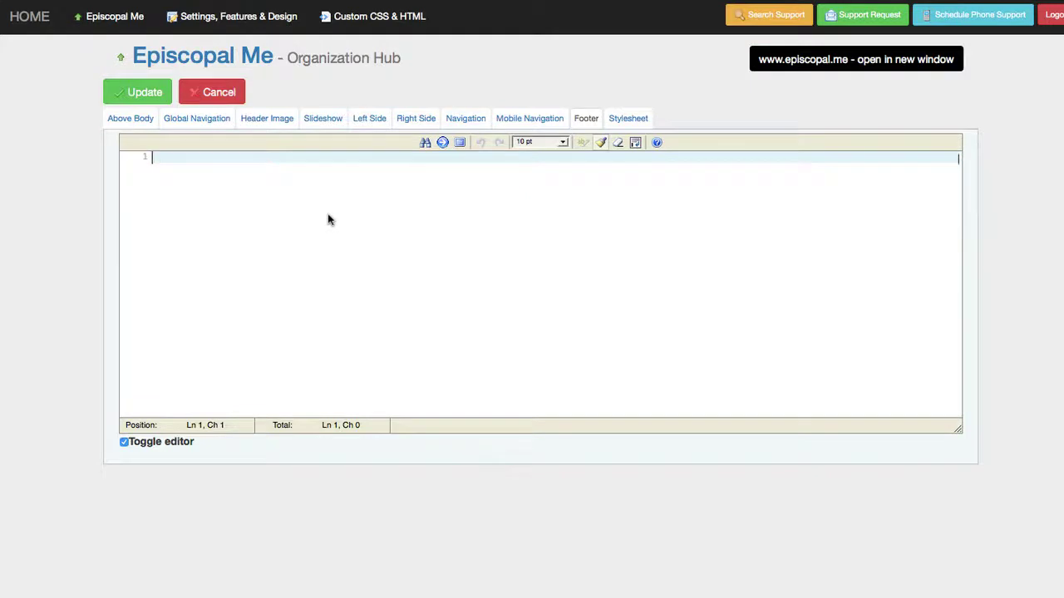
{"action": "type", "text": "Test"}
{"action": "left_click", "coordinate": [133, 95]}
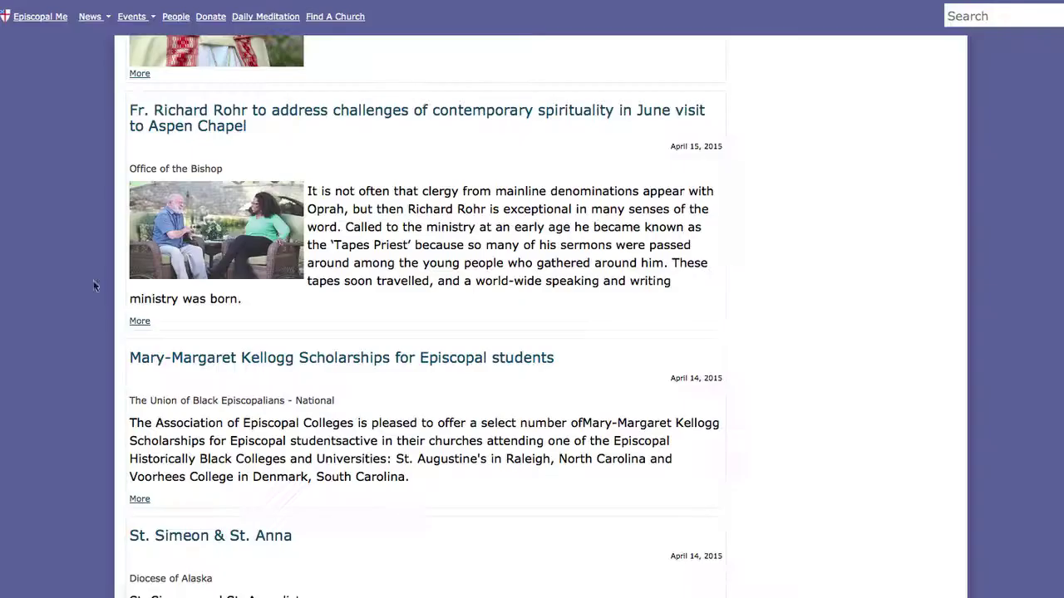
{"action": "scroll", "coordinate": [93, 300], "scroll_direction": "down", "scroll_amount": 3}
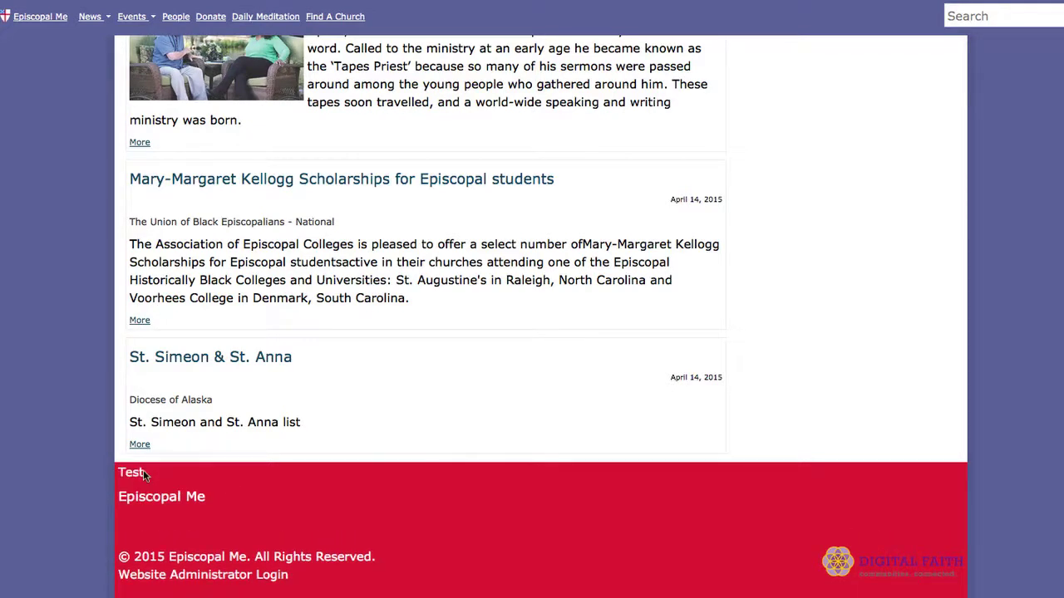
{"action": "left_click_drag", "start_coordinate": [144, 471], "coordinate": [98, 474]}
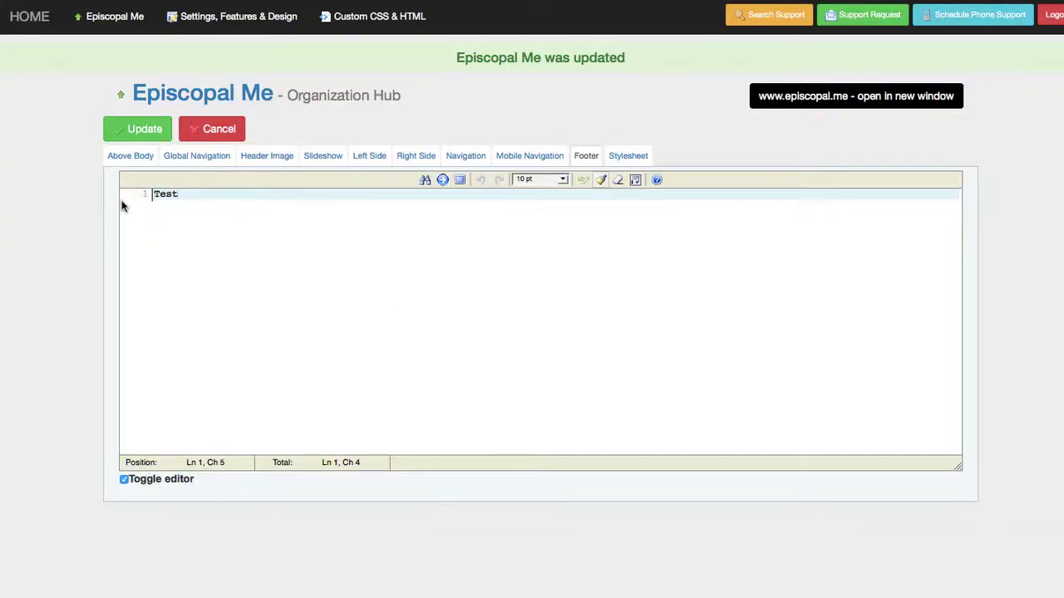
- Delete the Test text from the footer code and save the empty footer
{"action": "left_click_drag", "start_coordinate": [122, 206], "coordinate": [125, 194]}
{"action": "key", "text": "BackSpace"}
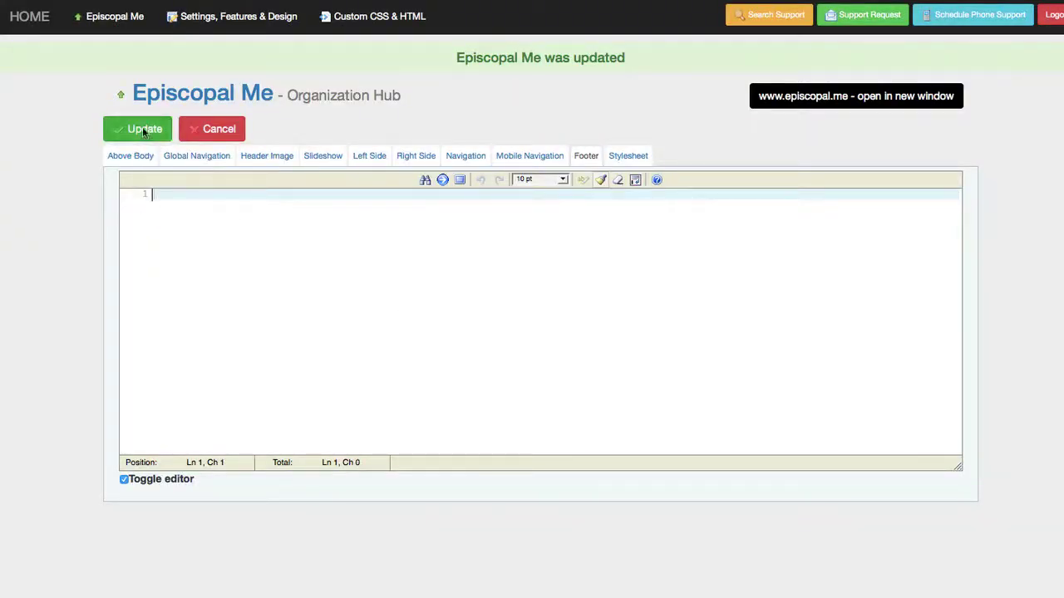
{"action": "left_click", "coordinate": [142, 130]}
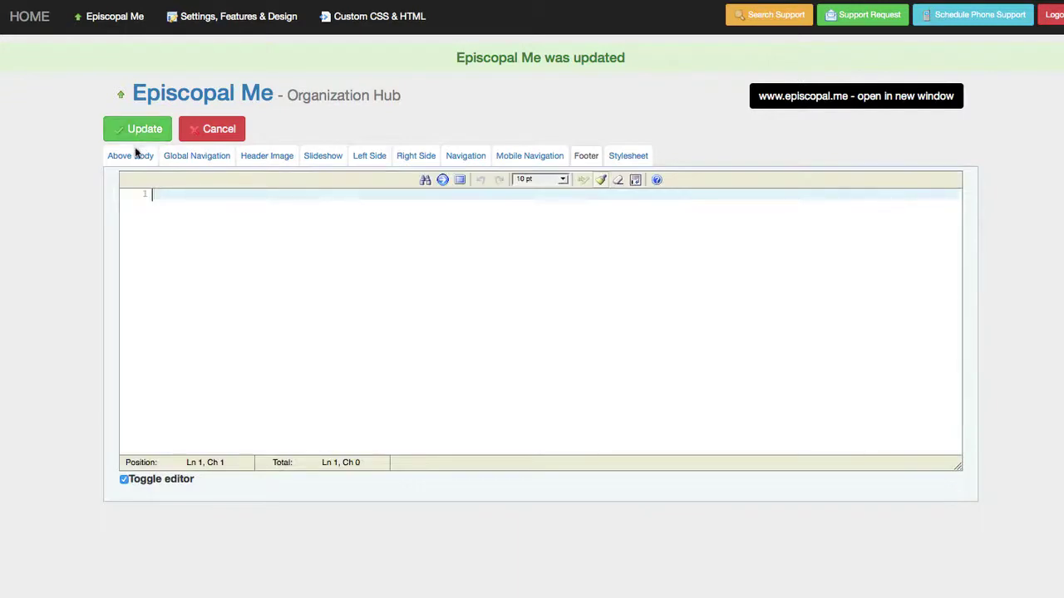
- Show the Above Body section containing the Open Sans Google Fonts link tag
{"action": "left_click", "coordinate": [137, 156]}
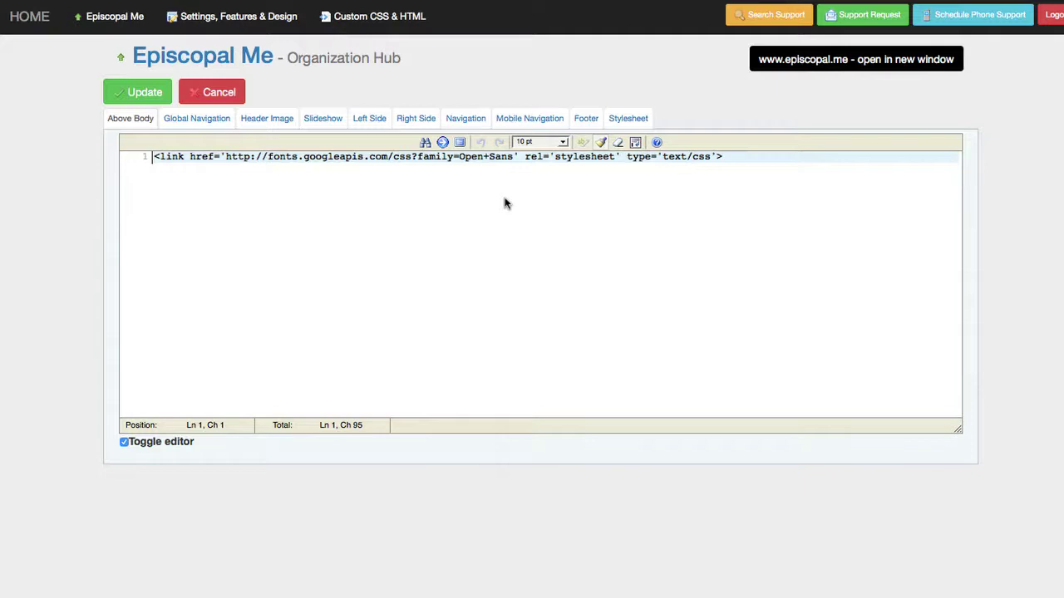
- Open Google Fonts in a new tab and select Oswald's Quick Use link tag
{"action": "key", "text": "super+t"}
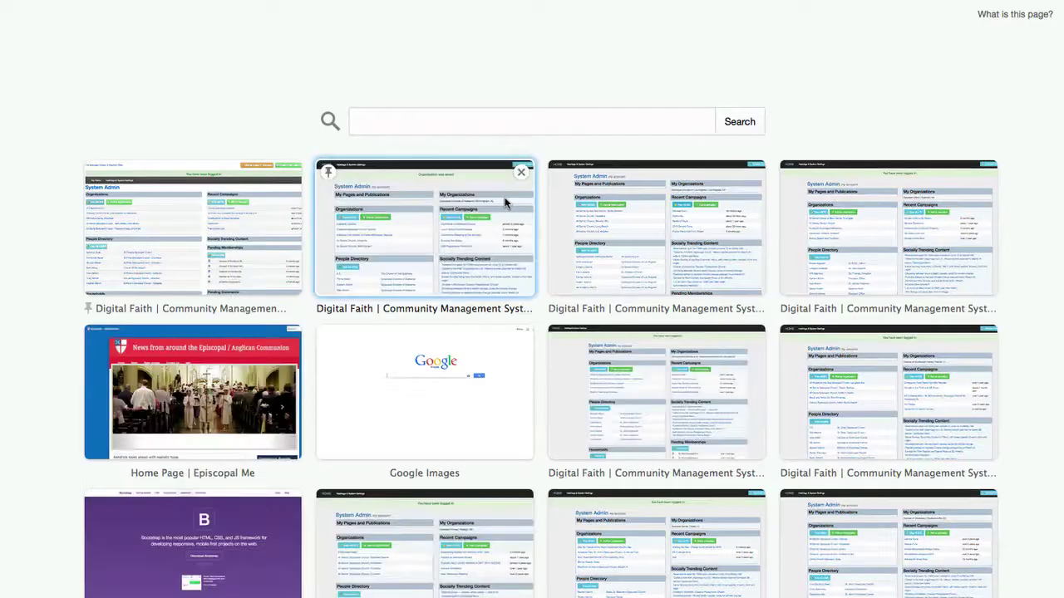
{"action": "type", "text": "goo"}
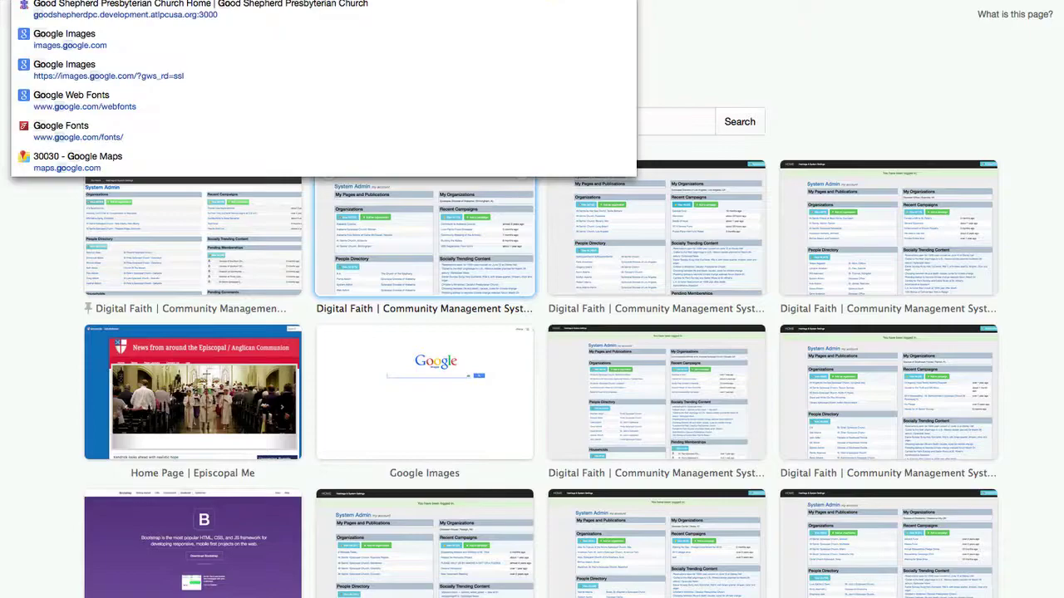
{"action": "key", "text": "BackSpace"}
{"action": "key", "text": "BackSpace"}
{"action": "key", "text": "BackSpace"}
{"action": "type", "text": "g"}
{"action": "key", "text": "BackSpace"}
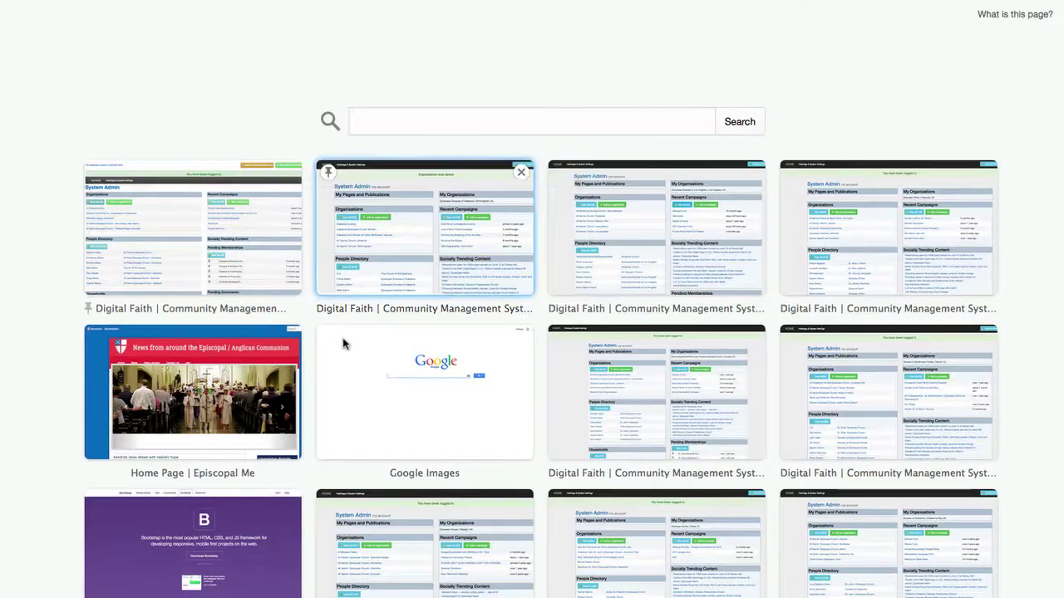
{"action": "key", "text": "Return"}
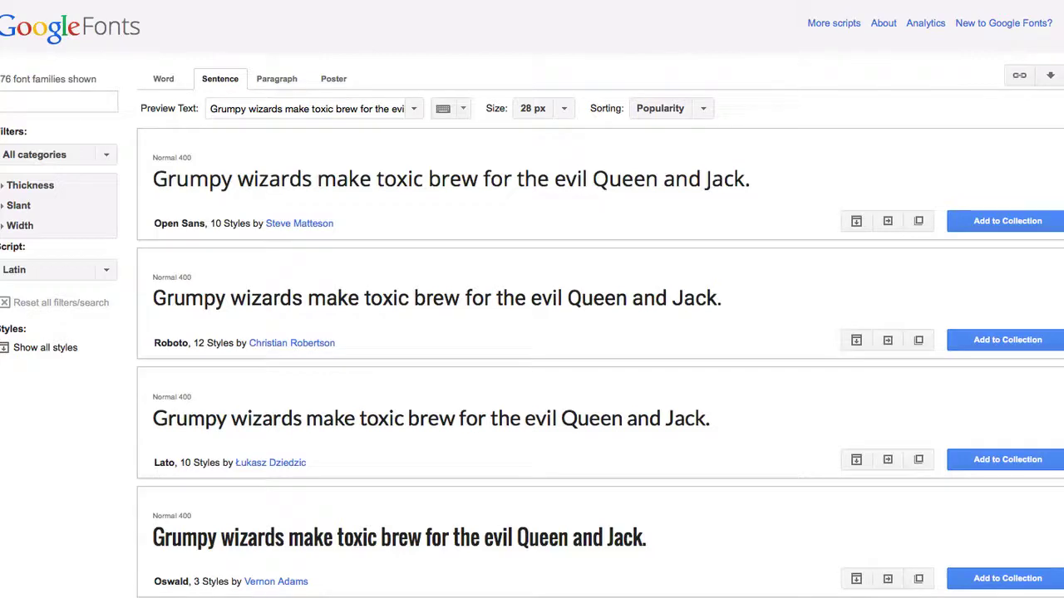
{"action": "scroll", "coordinate": [457, 582], "scroll_direction": "down", "scroll_amount": 2}
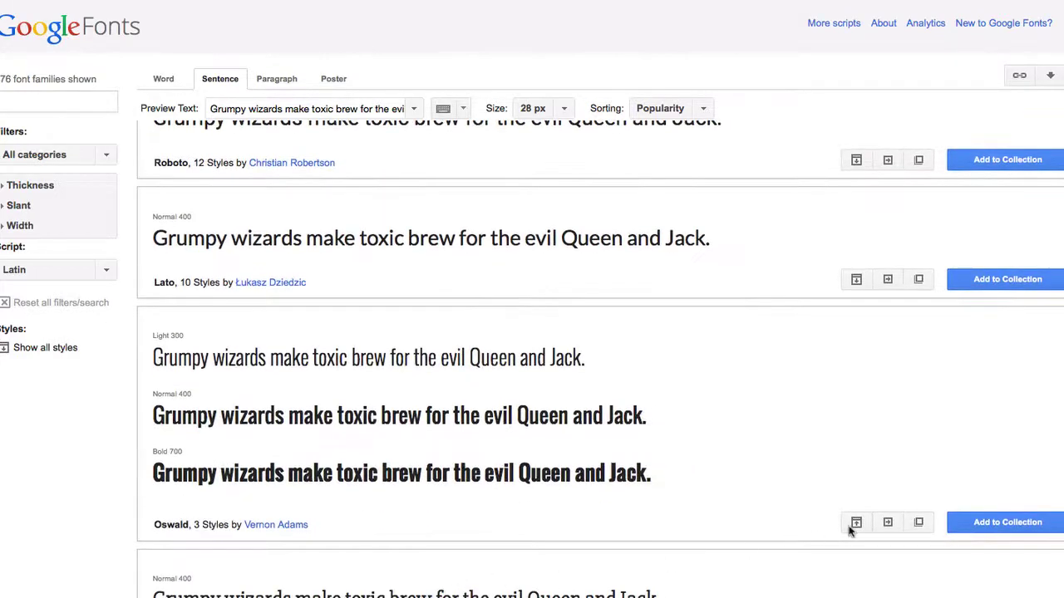
{"action": "left_click", "coordinate": [878, 520]}
{"action": "scroll", "coordinate": [363, 482], "scroll_direction": "down", "scroll_amount": 4}
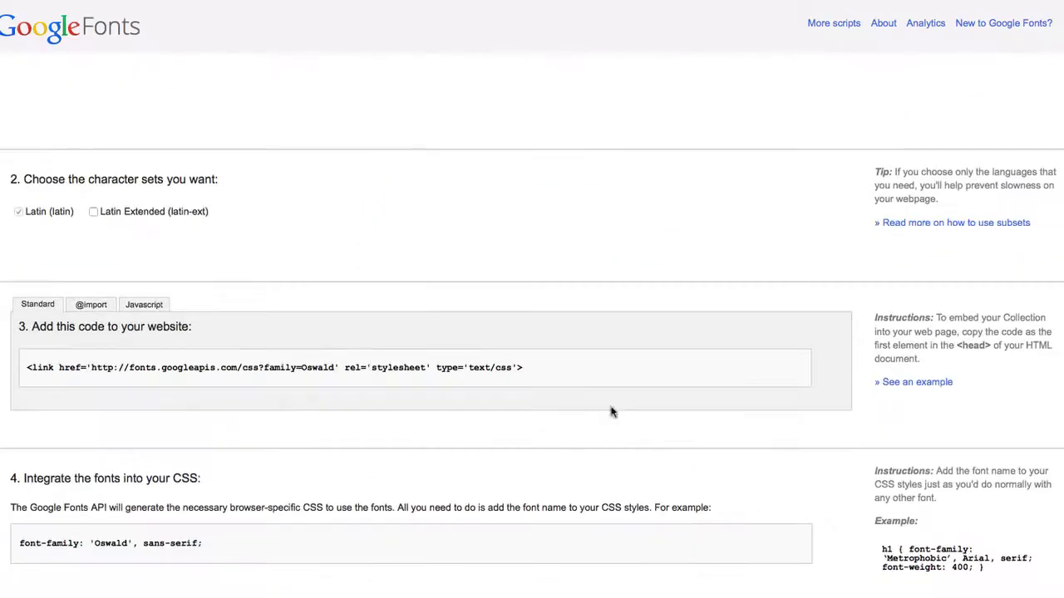
{"action": "left_click", "coordinate": [542, 367]}
{"action": "key", "text": "ctrl+c"}
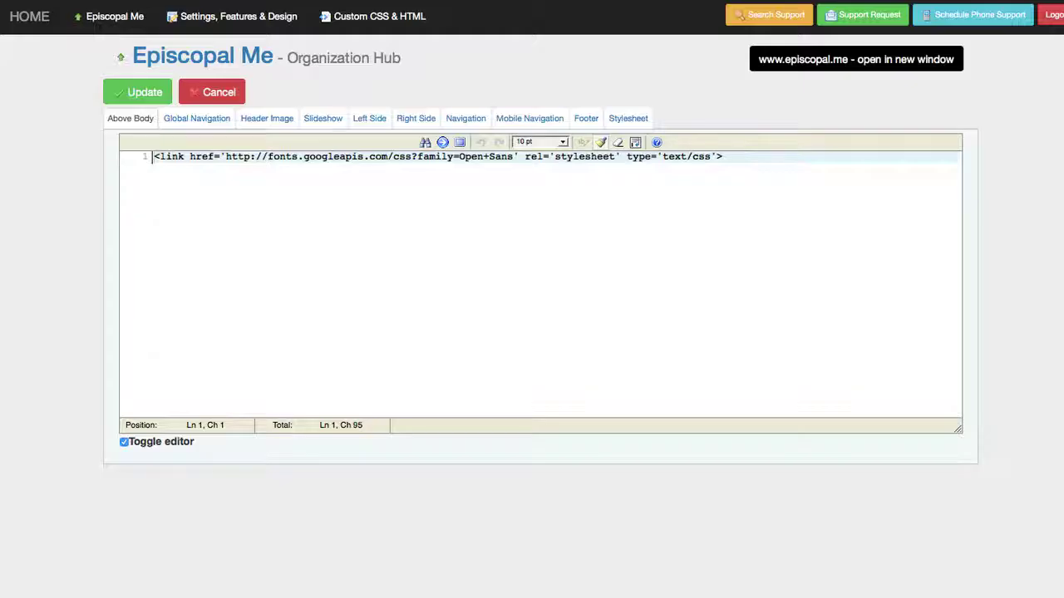
- Paste the Oswald link on line 2, below the Open Sans link in Above Body
{"action": "key", "text": "End"}
{"action": "key", "text": "Return"}
{"action": "key", "text": "ctrl+v"}
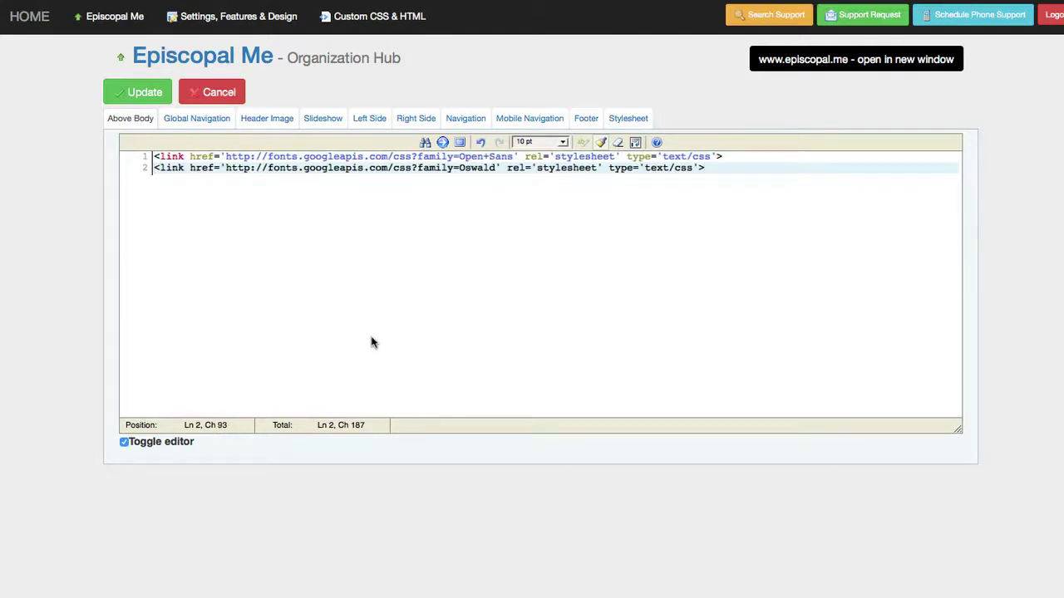
{"action": "left_click", "coordinate": [201, 121]}
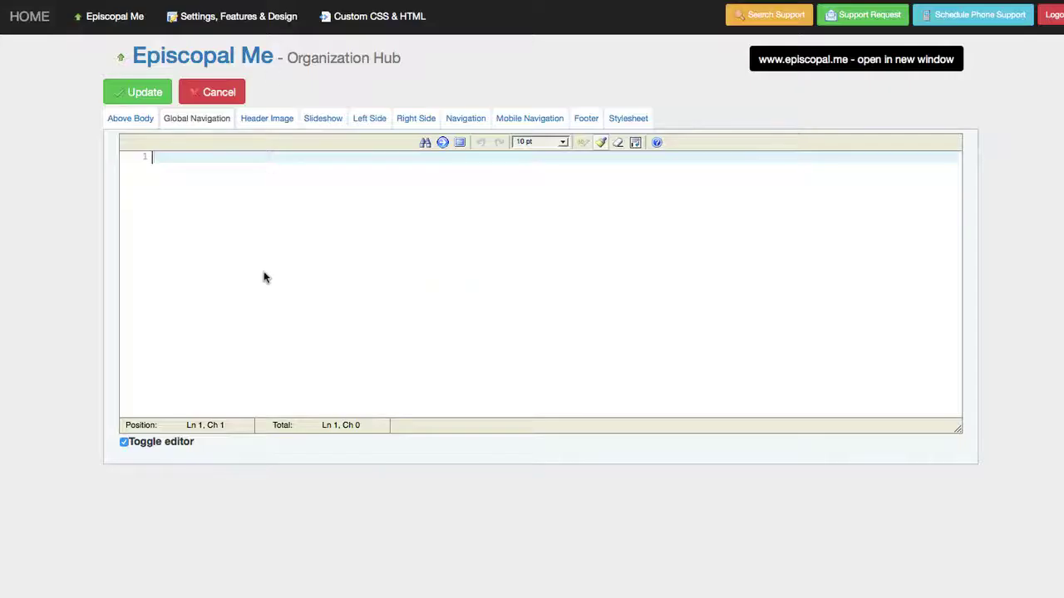
- Add an 'Episcopal Church' link to the Global Navigation HTML and save it
{"action": "type", "text": "<li><ah"}
{"action": "key", "text": "BackSpace"}
{"action": "type", "text": "href=\"http:"}
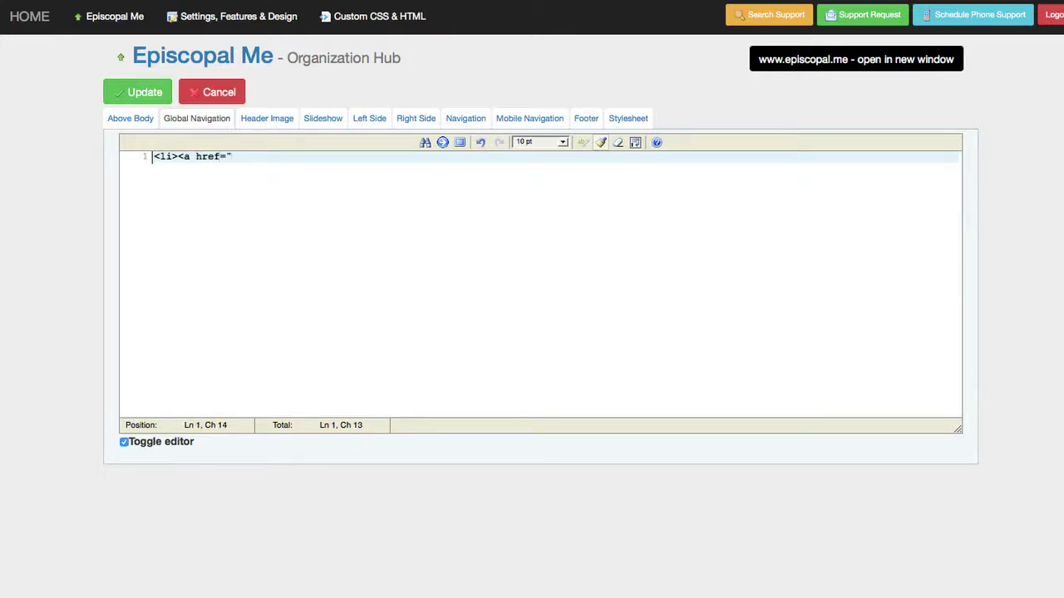
{"action": "type", "text": "/"}
{"action": "key", "text": "BackSpace"}
{"action": "type", "text": "htt"}
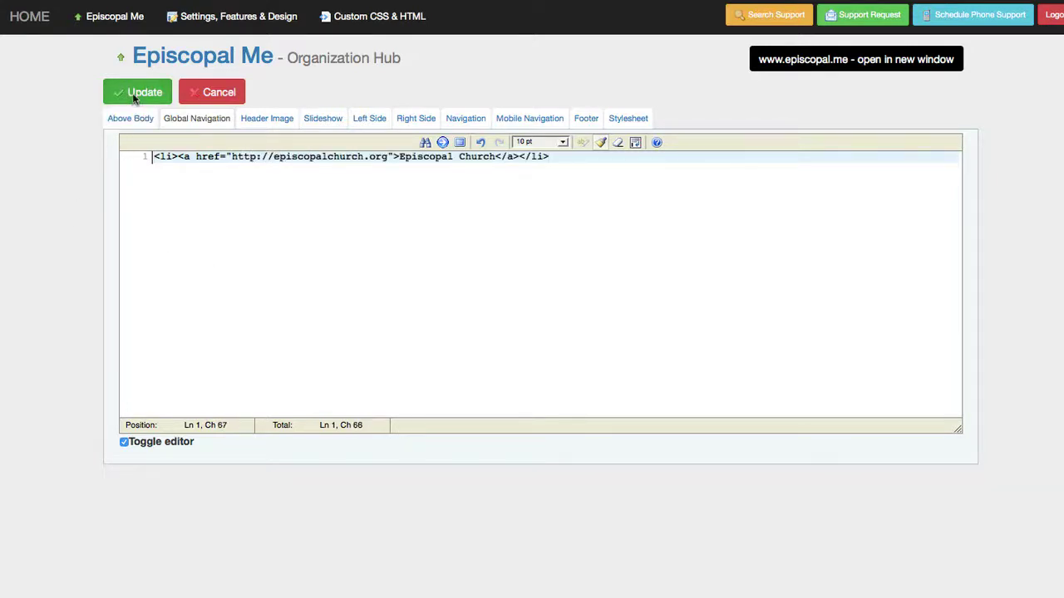
{"action": "left_click", "coordinate": [135, 93]}
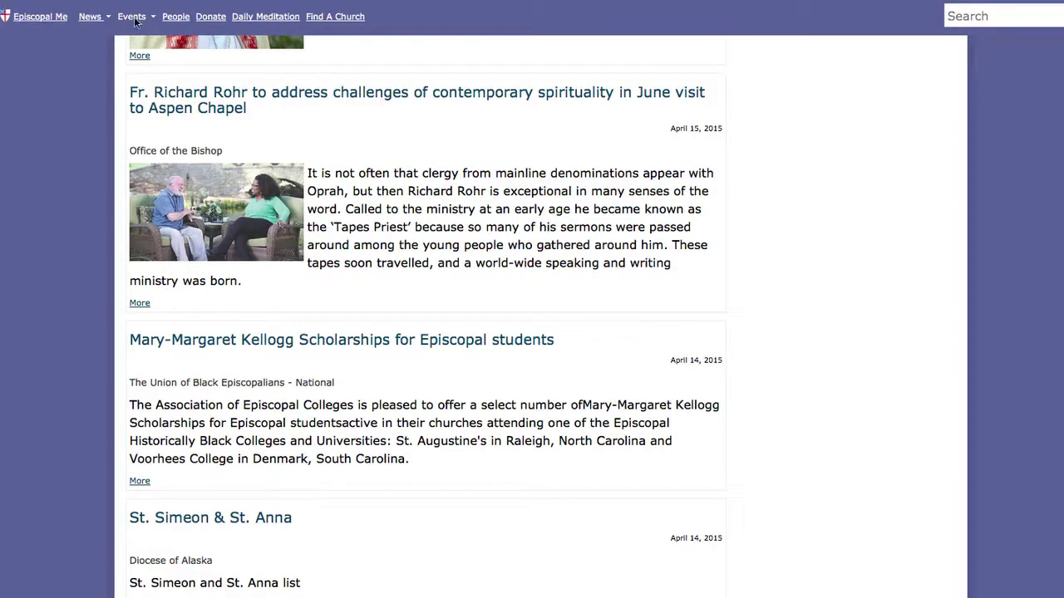
- Check the new menu item on the live site, then clear the navigation code and save
{"action": "left_click", "coordinate": [61, 26]}
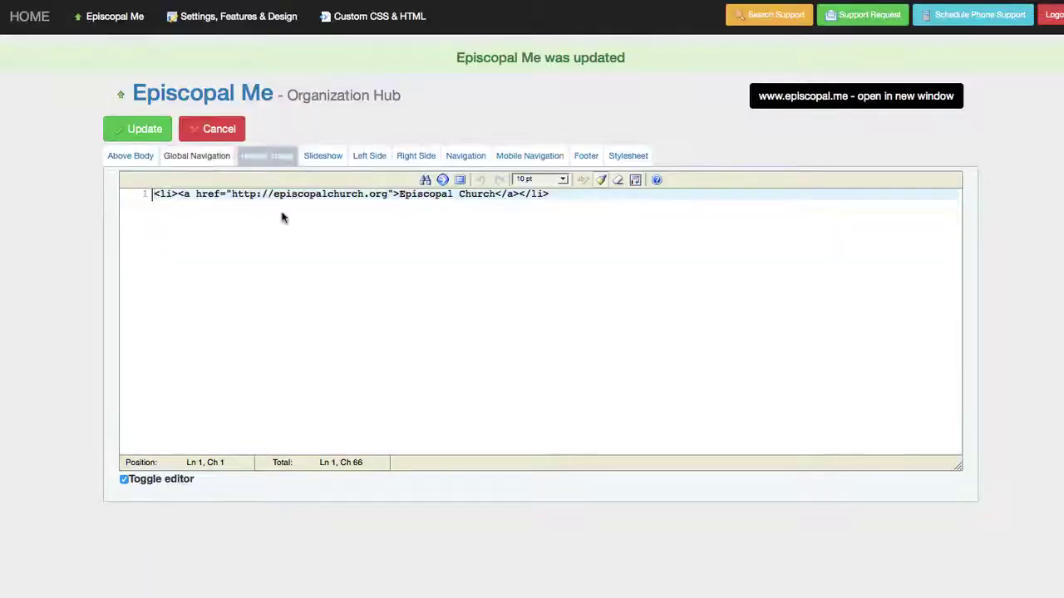
{"action": "key", "text": "ctrl+a"}
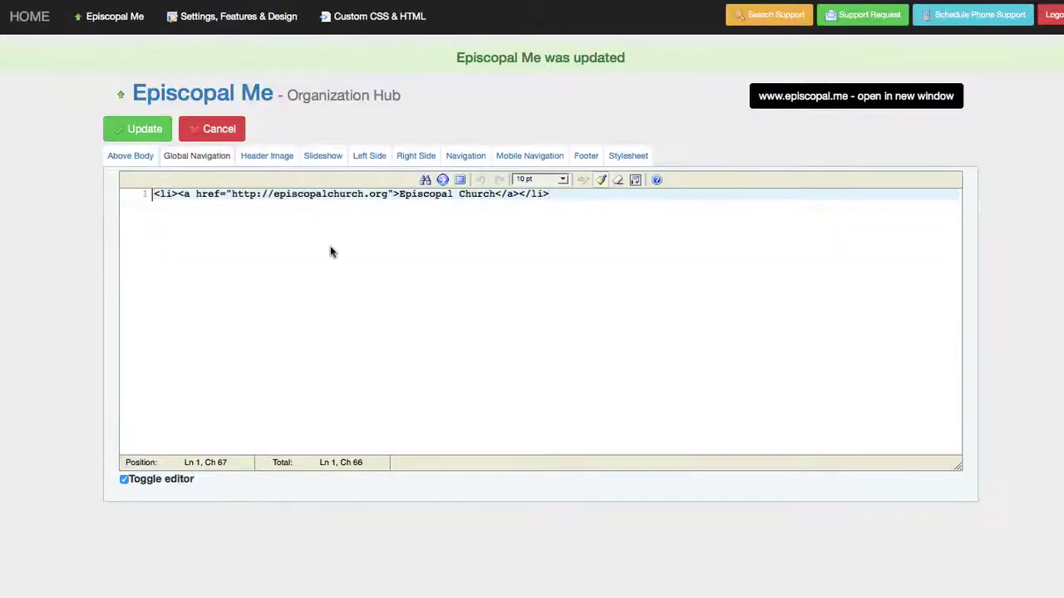
{"action": "key", "text": "BackSpace"}
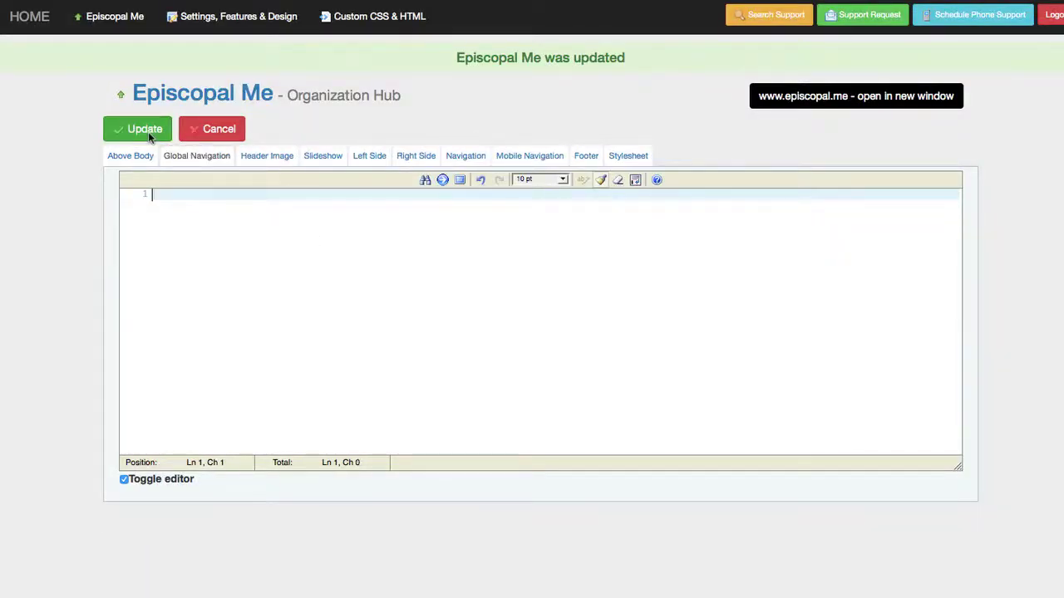
{"action": "left_click", "coordinate": [148, 131]}
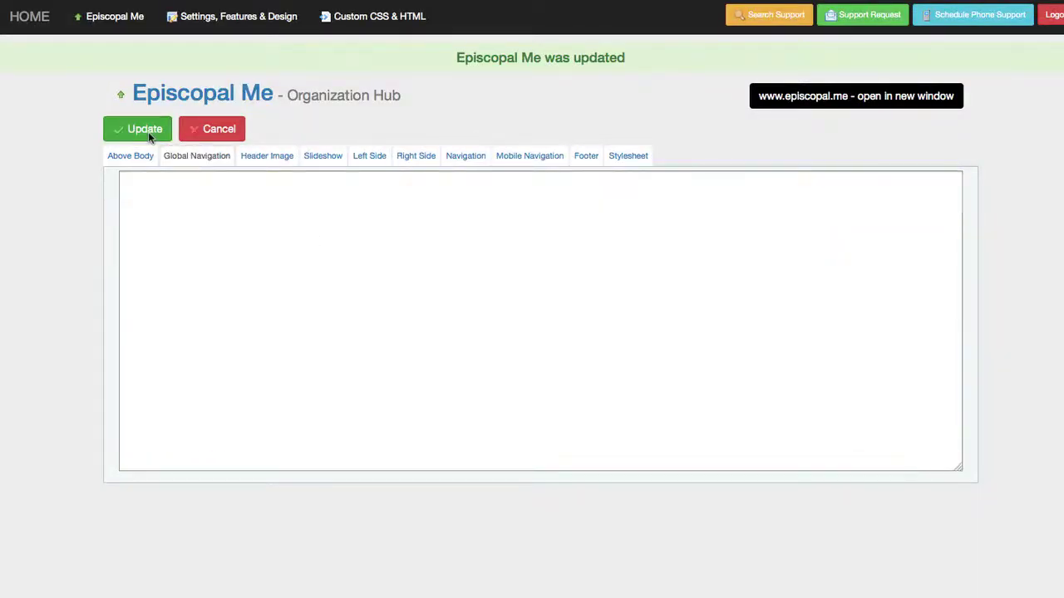
- Delete the header.png image URL from the Header Image code section
{"action": "left_click", "coordinate": [271, 157]}
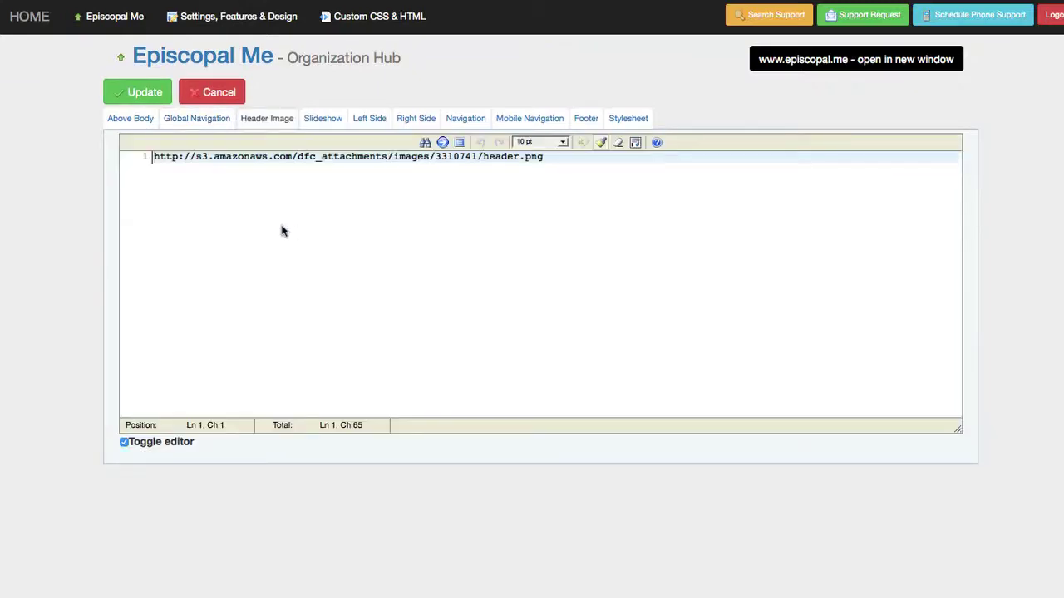
{"action": "left_click", "coordinate": [573, 170]}
{"action": "key", "text": "shift+Home"}
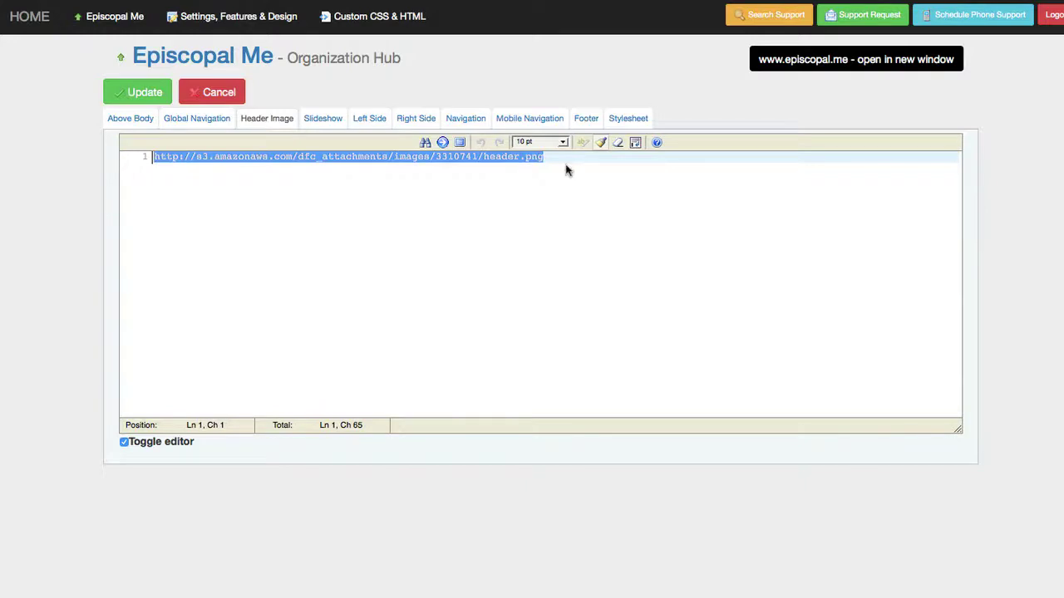
{"action": "key", "text": "BackSpace"}
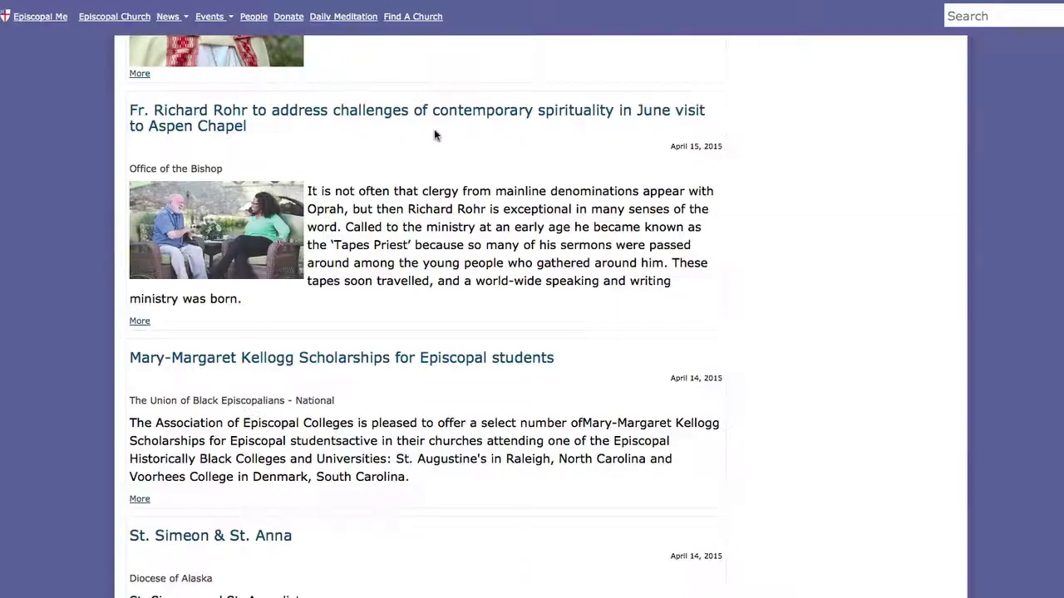
{"action": "scroll", "coordinate": [436, 136], "scroll_direction": "up", "scroll_amount": 10}
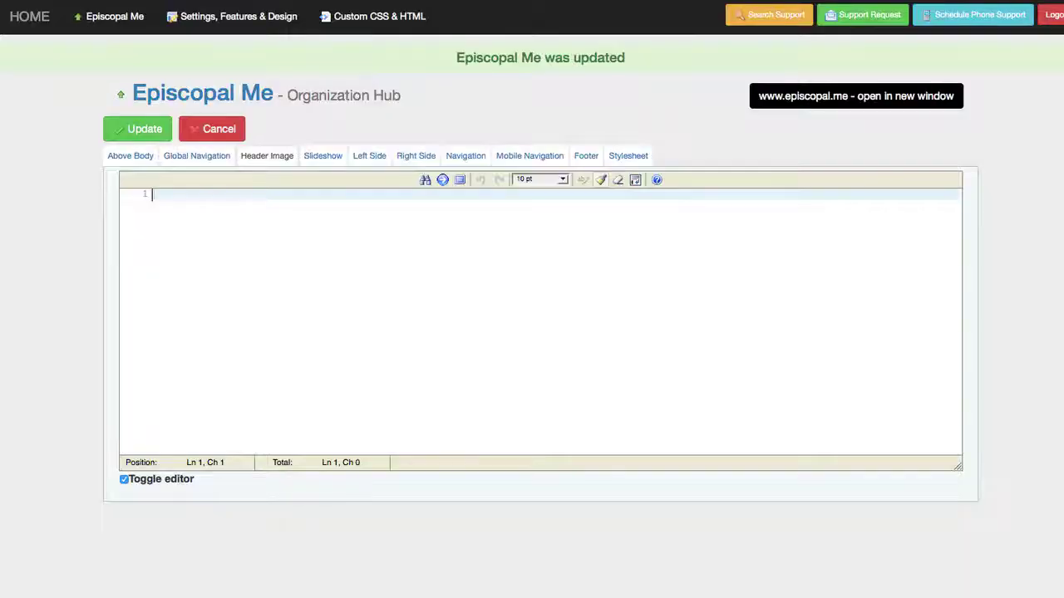
- Look through the Slideshow, Navigation and Mobile Navigation code sections
{"action": "left_click", "coordinate": [326, 165]}
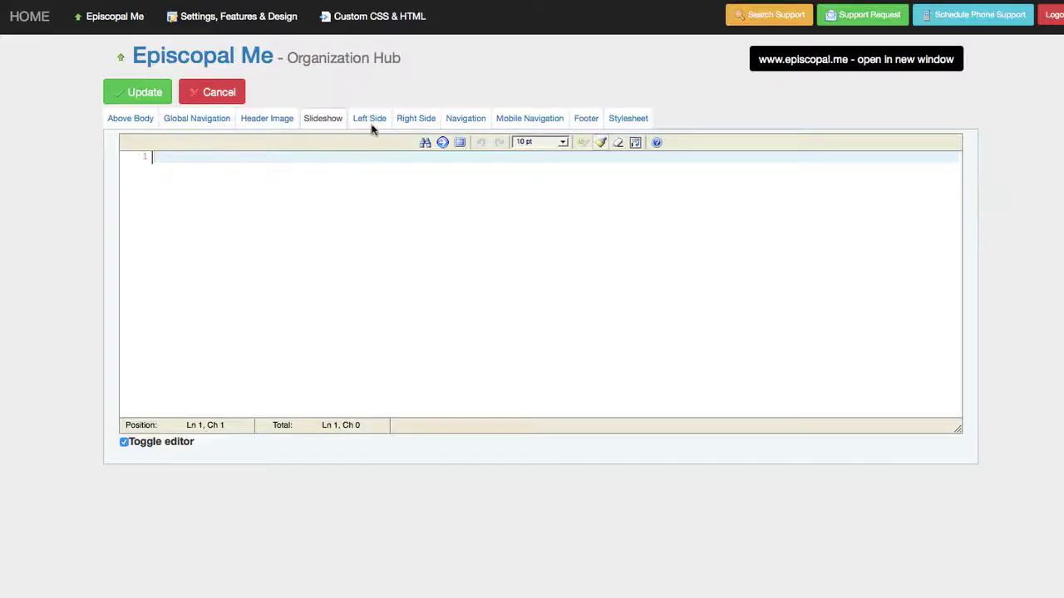
{"action": "left_click", "coordinate": [457, 123]}
{"action": "left_click", "coordinate": [522, 124]}
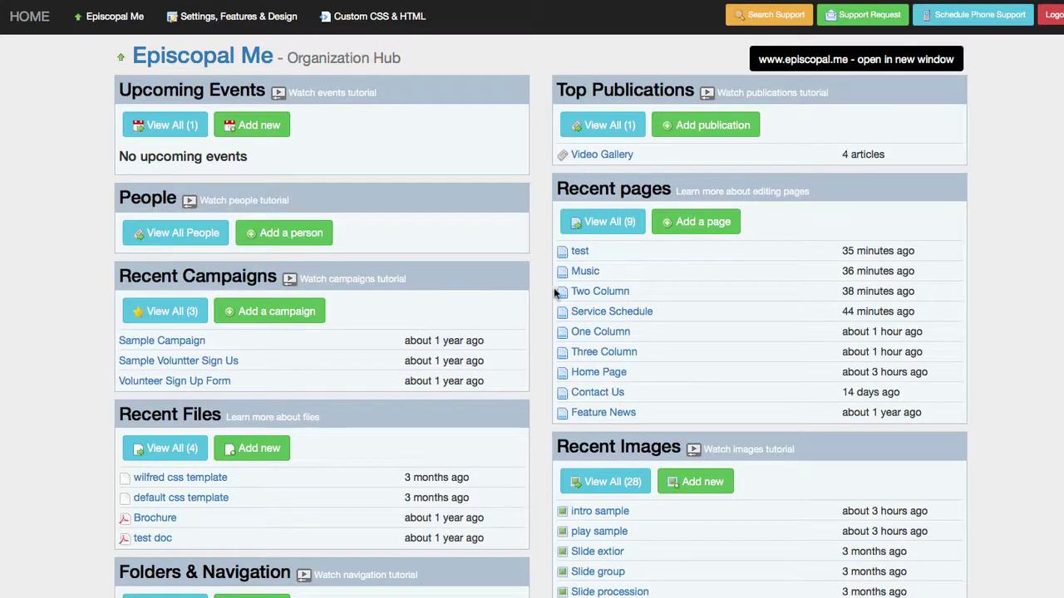
- Open Service Schedule from Recent pages and show its Page Layout options
{"action": "left_click", "coordinate": [611, 311]}
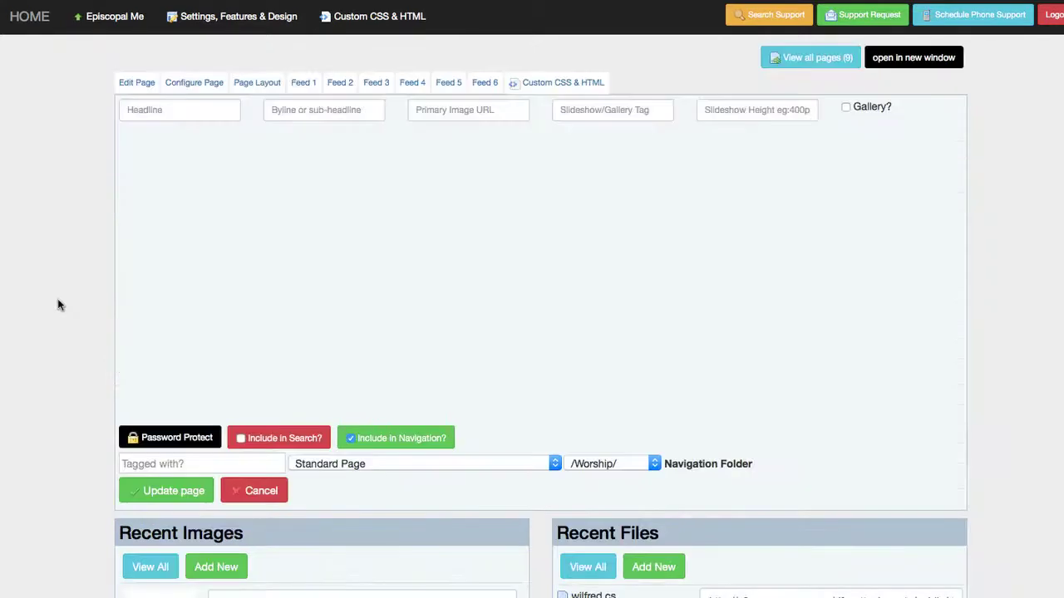
{"action": "scroll", "coordinate": [48, 447], "scroll_direction": "down", "scroll_amount": 3}
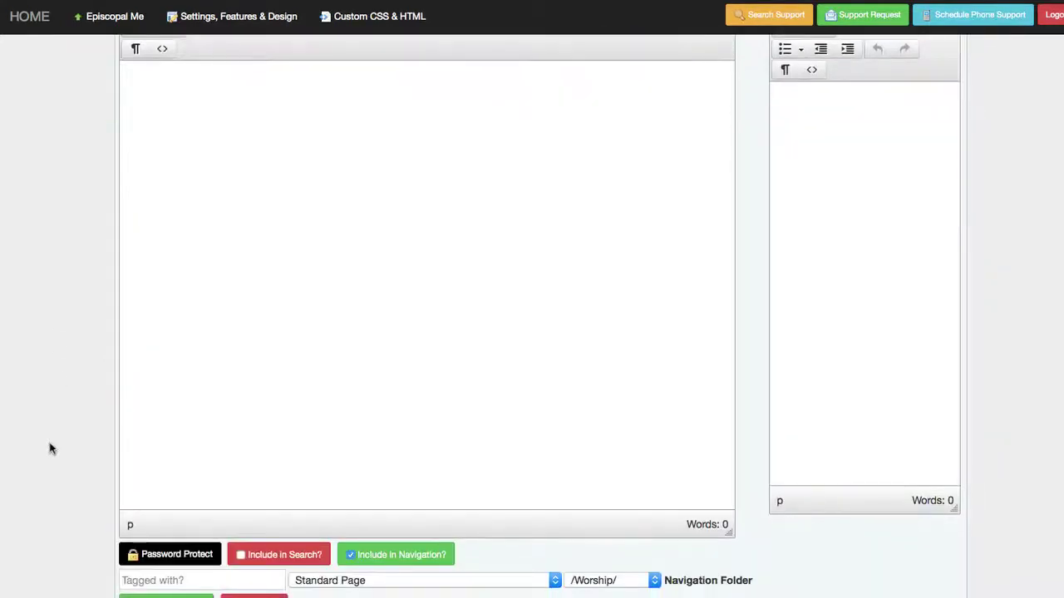
{"action": "scroll", "coordinate": [48, 449], "scroll_direction": "down", "scroll_amount": 3}
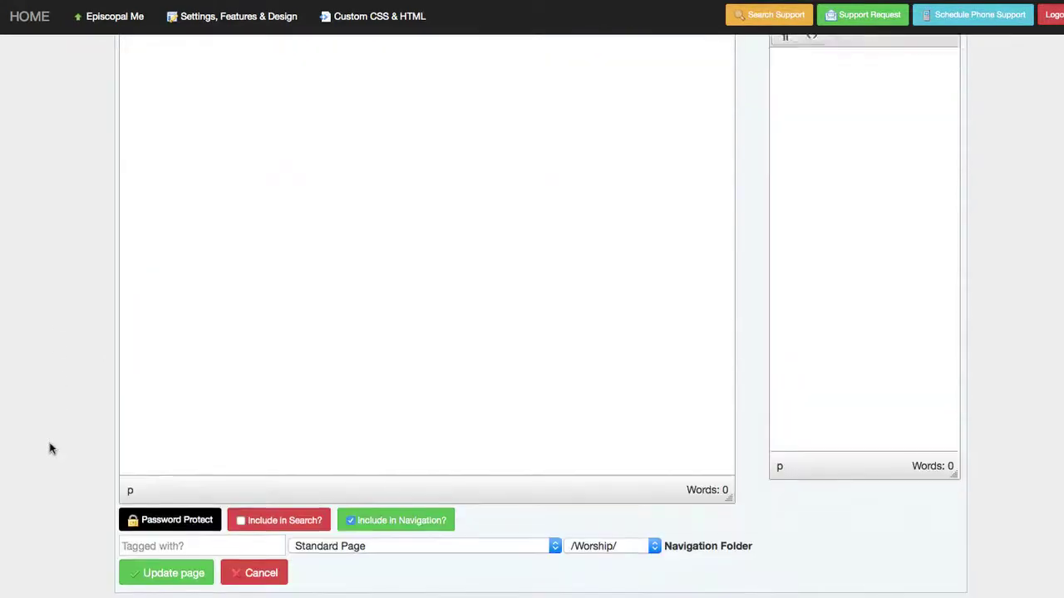
{"action": "scroll", "coordinate": [50, 449], "scroll_direction": "down", "scroll_amount": 3}
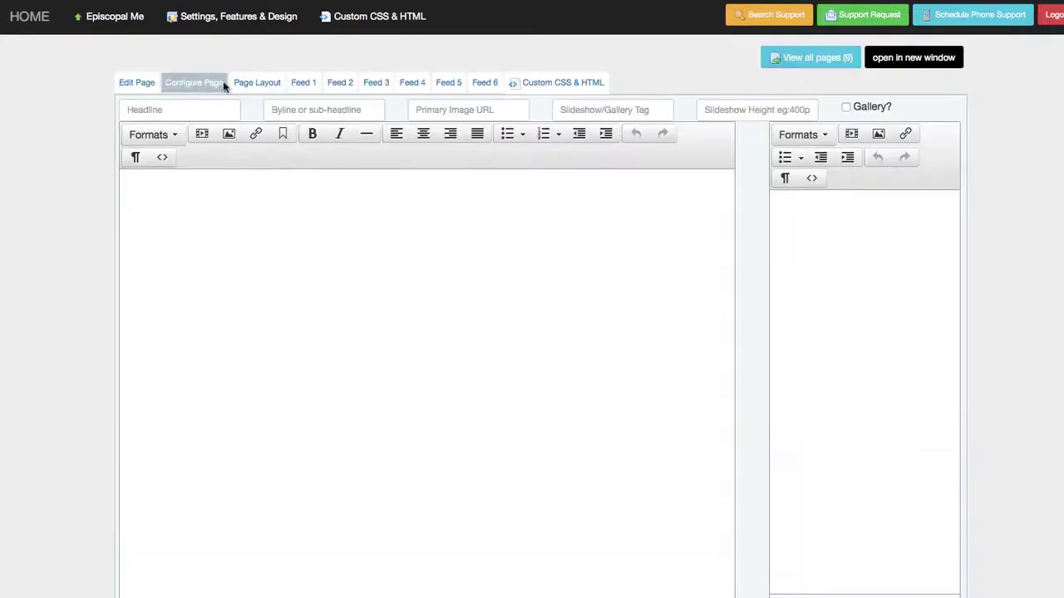
{"action": "left_click", "coordinate": [262, 82]}
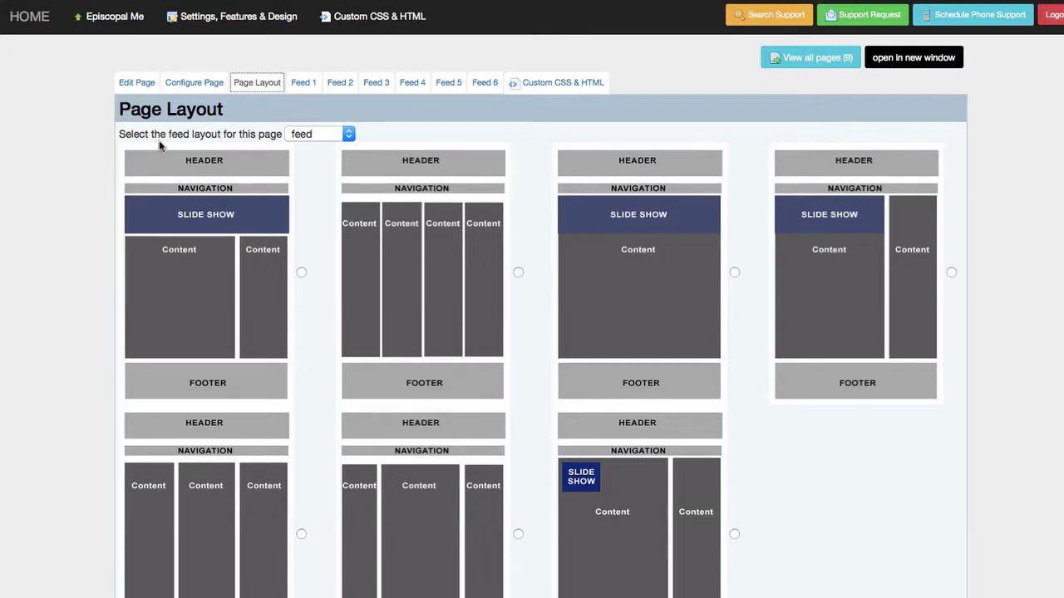
- Set the Service Schedule page to the Three columns layout and update the page
{"action": "left_click", "coordinate": [146, 87]}
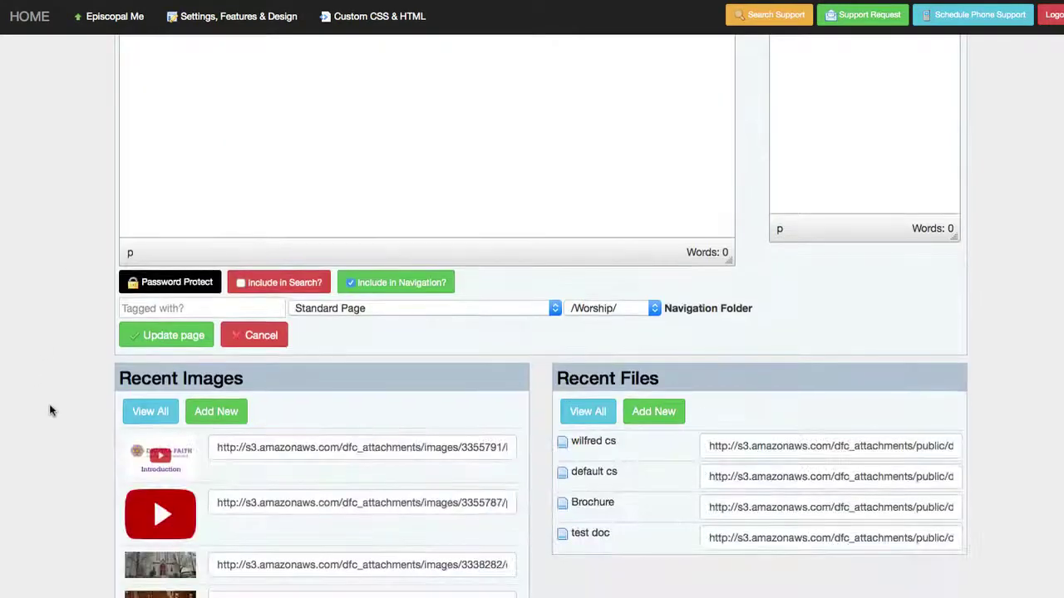
{"action": "left_click", "coordinate": [532, 314]}
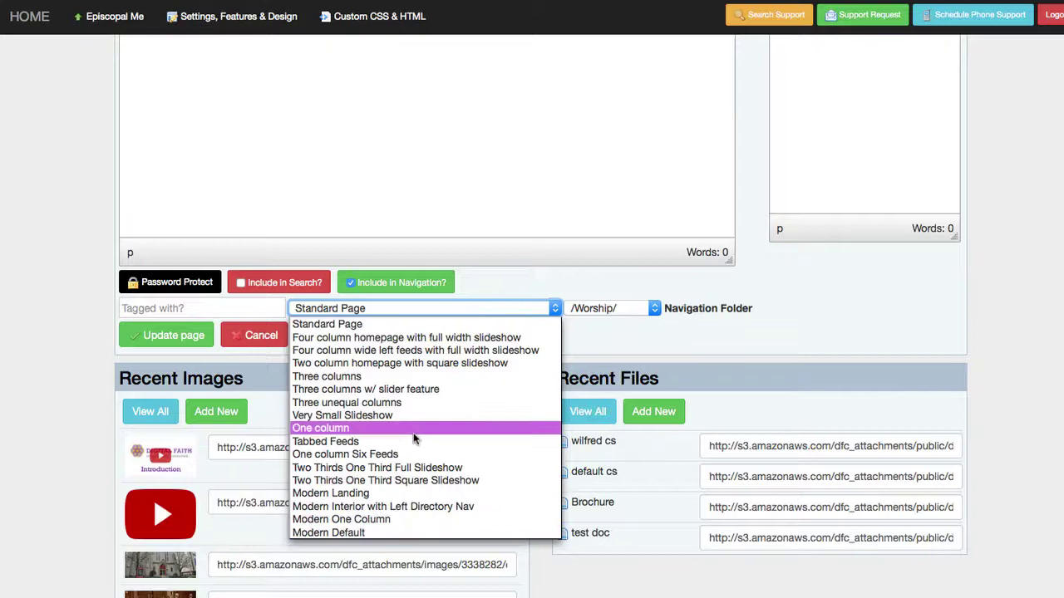
{"action": "left_click", "coordinate": [408, 381]}
{"action": "scroll", "coordinate": [103, 361], "scroll_direction": "up", "scroll_amount": 1}
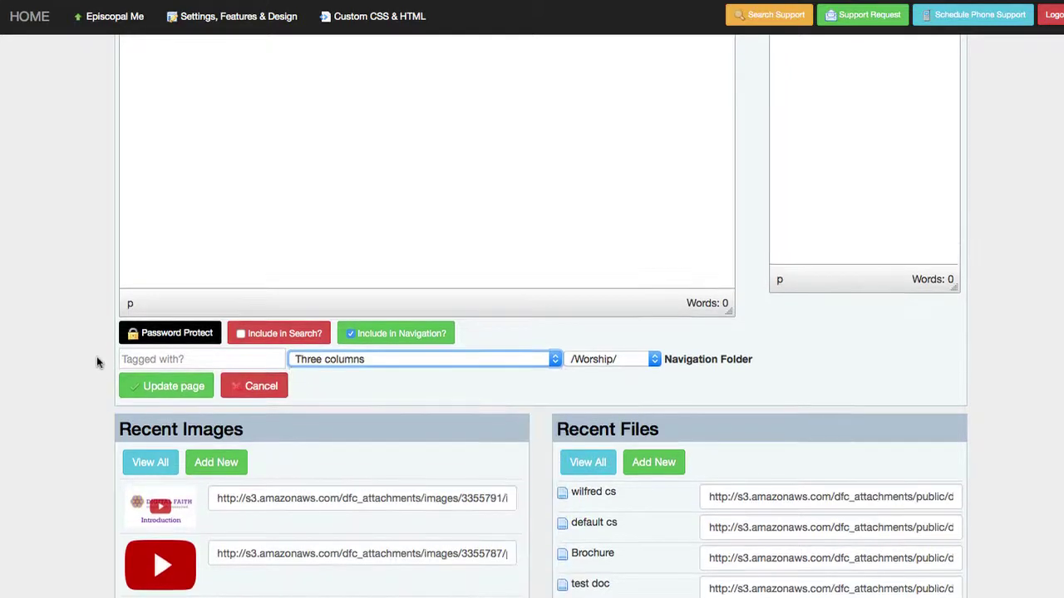
{"action": "left_click", "coordinate": [160, 415]}
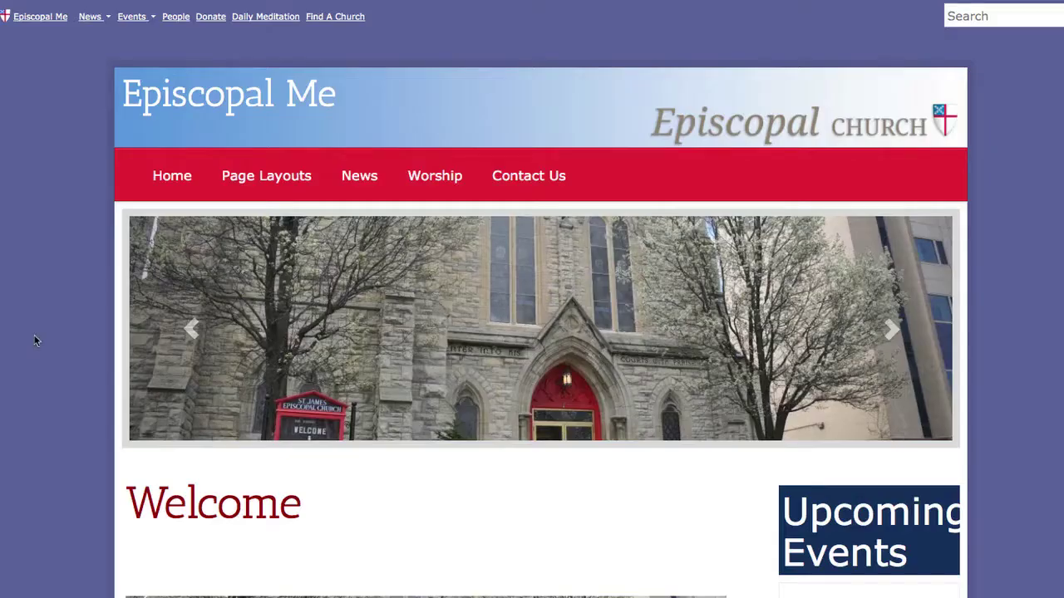
{"action": "scroll", "coordinate": [31, 382], "scroll_direction": "down", "scroll_amount": 5}
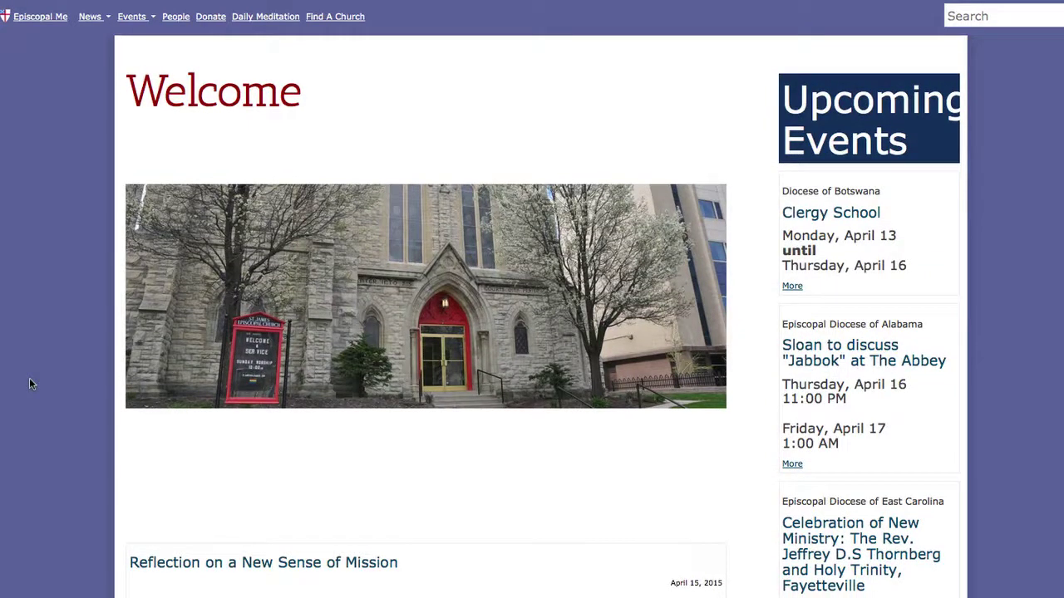
{"action": "scroll", "coordinate": [30, 383], "scroll_direction": "up", "scroll_amount": 1}
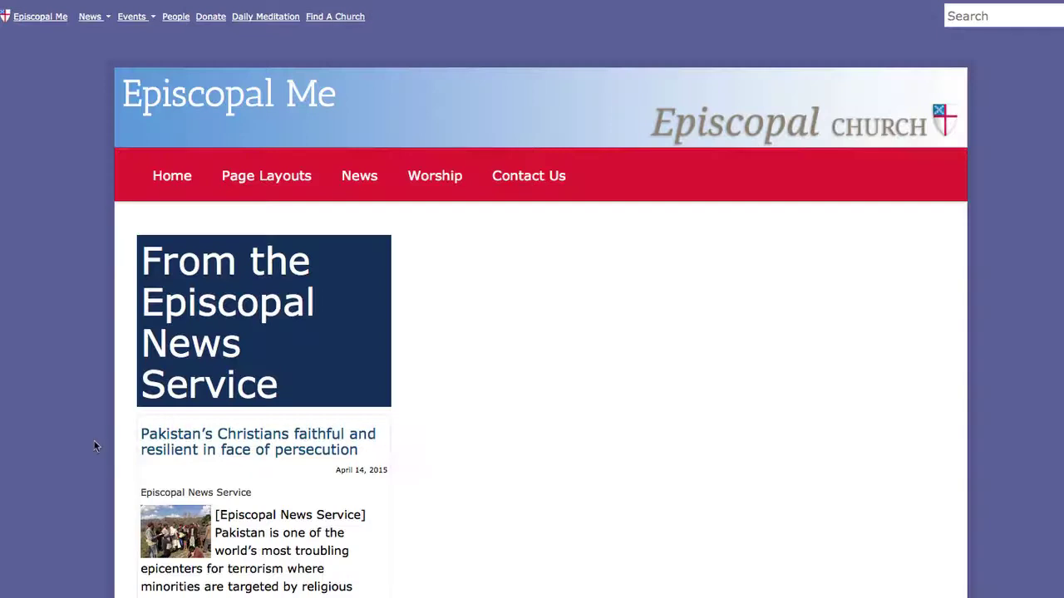
{"action": "scroll", "coordinate": [527, 527], "scroll_direction": "down", "scroll_amount": 5}
{"action": "scroll", "coordinate": [527, 527], "scroll_direction": "up", "scroll_amount": 5}
{"action": "scroll", "coordinate": [340, 536], "scroll_direction": "down", "scroll_amount": 10}
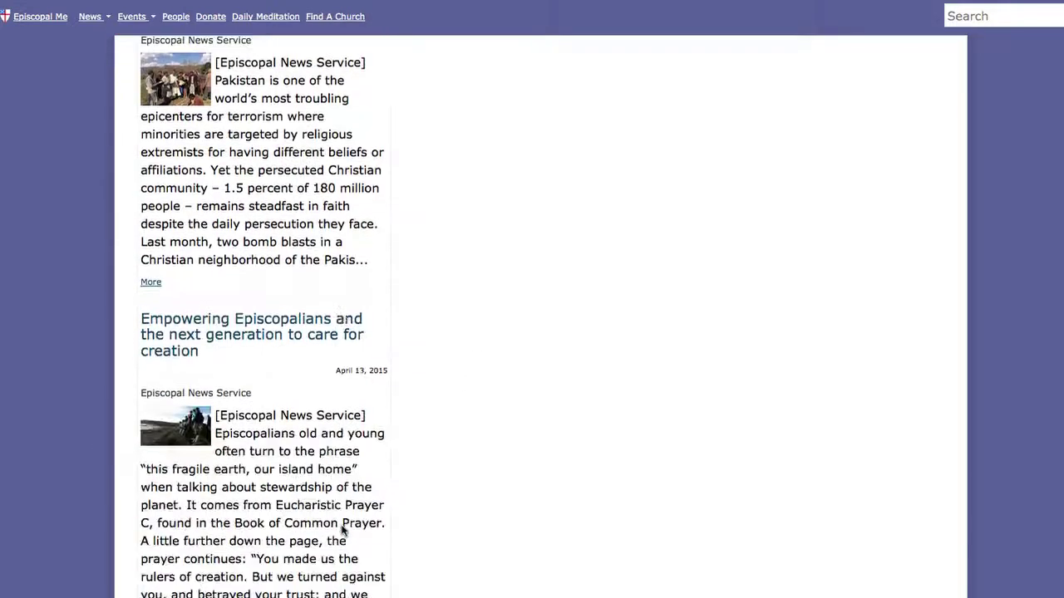
{"action": "scroll", "coordinate": [344, 537], "scroll_direction": "up", "scroll_amount": 10}
- Switch the page layout to One column Six Feeds
{"action": "left_click", "coordinate": [374, 6]}
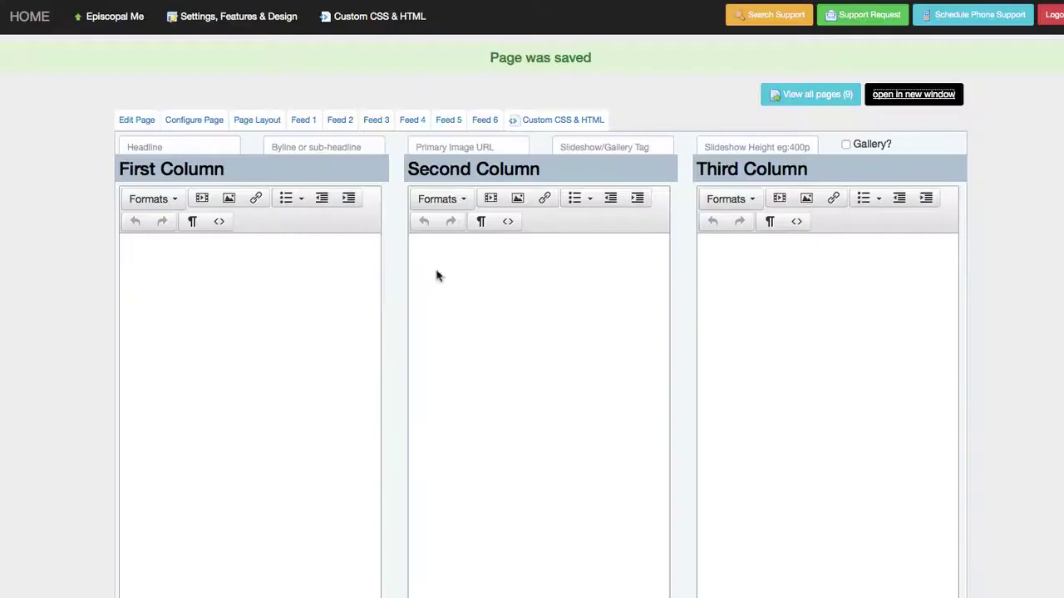
{"action": "scroll", "coordinate": [653, 474], "scroll_direction": "down", "scroll_amount": 4}
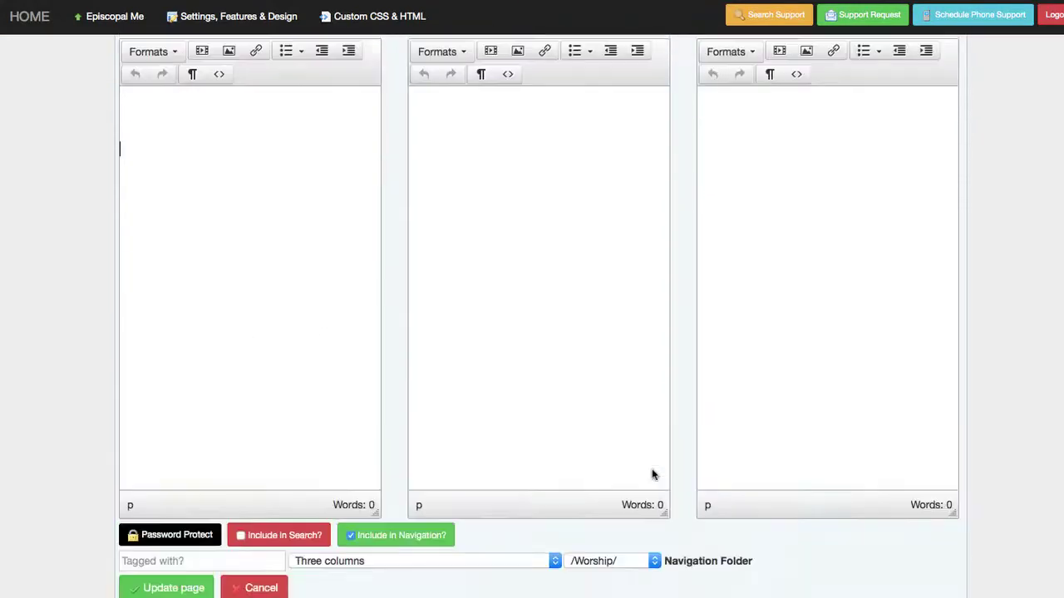
{"action": "scroll", "coordinate": [653, 475], "scroll_direction": "up", "scroll_amount": 4}
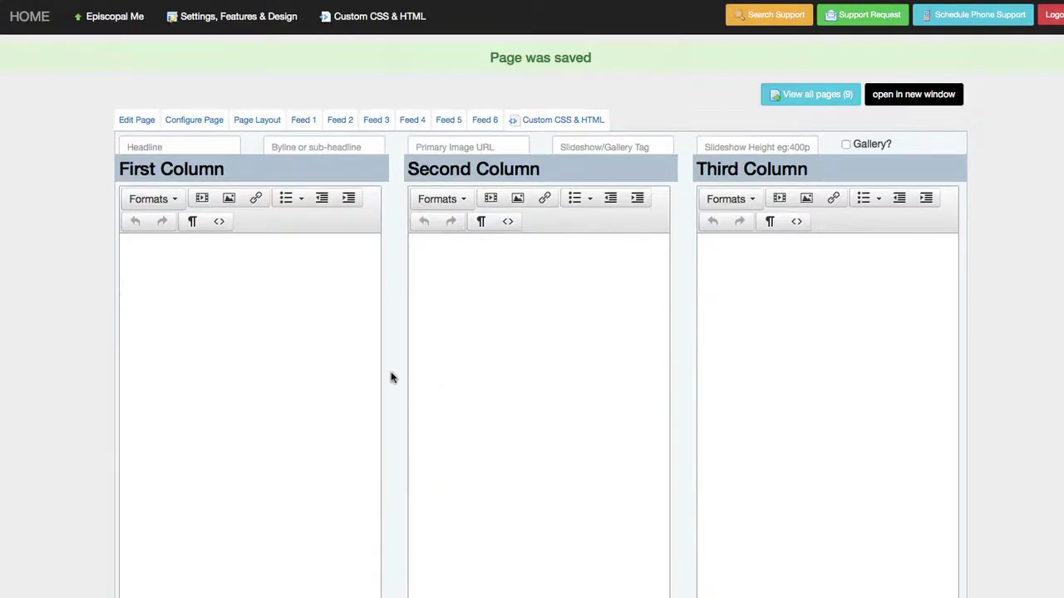
{"action": "scroll", "coordinate": [418, 501], "scroll_direction": "down", "scroll_amount": 4}
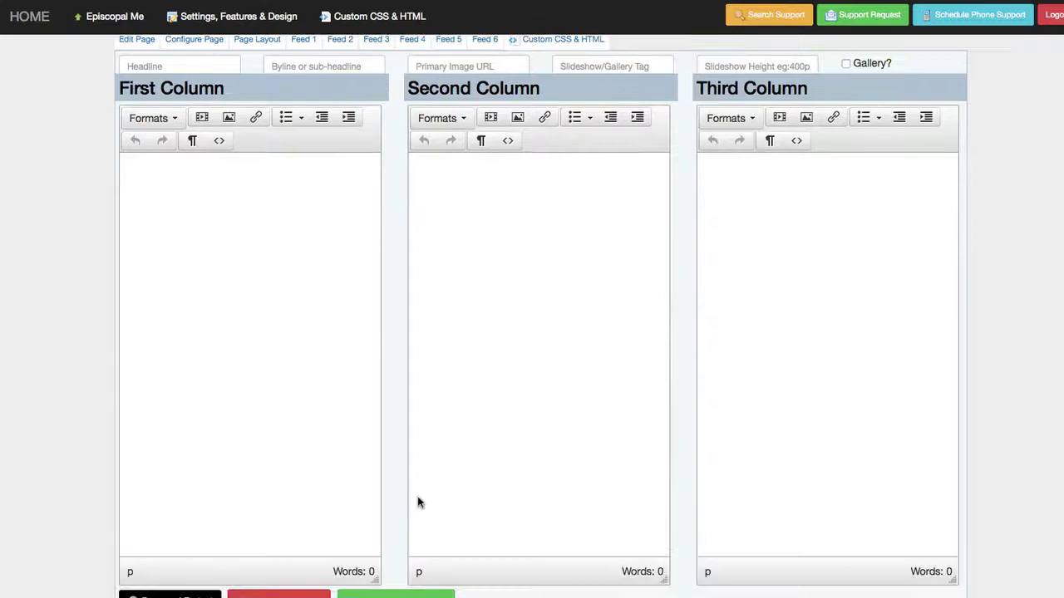
{"action": "left_click", "coordinate": [418, 571]}
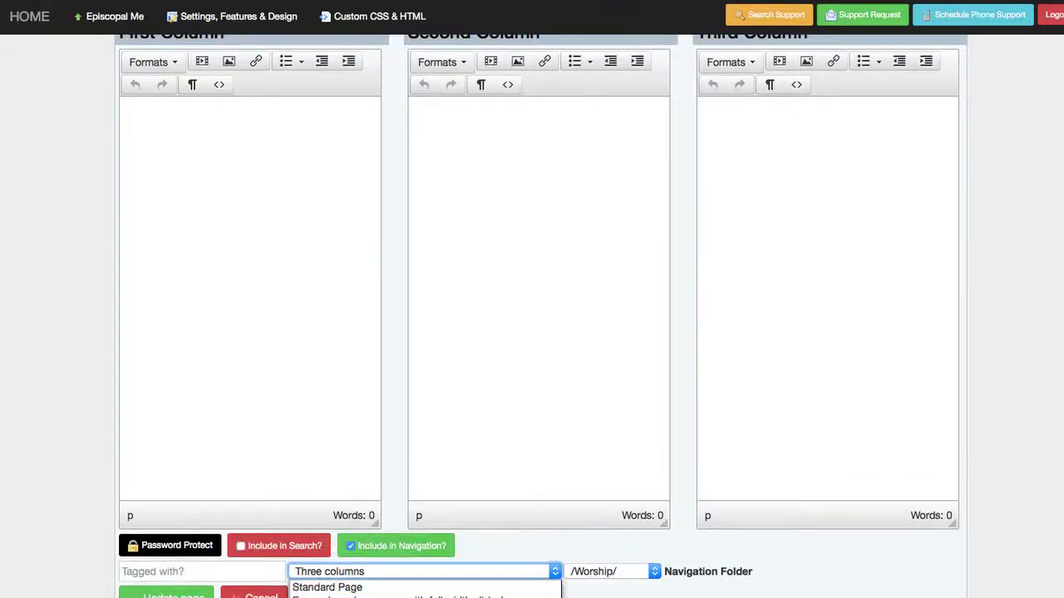
{"action": "left_click", "coordinate": [418, 596]}
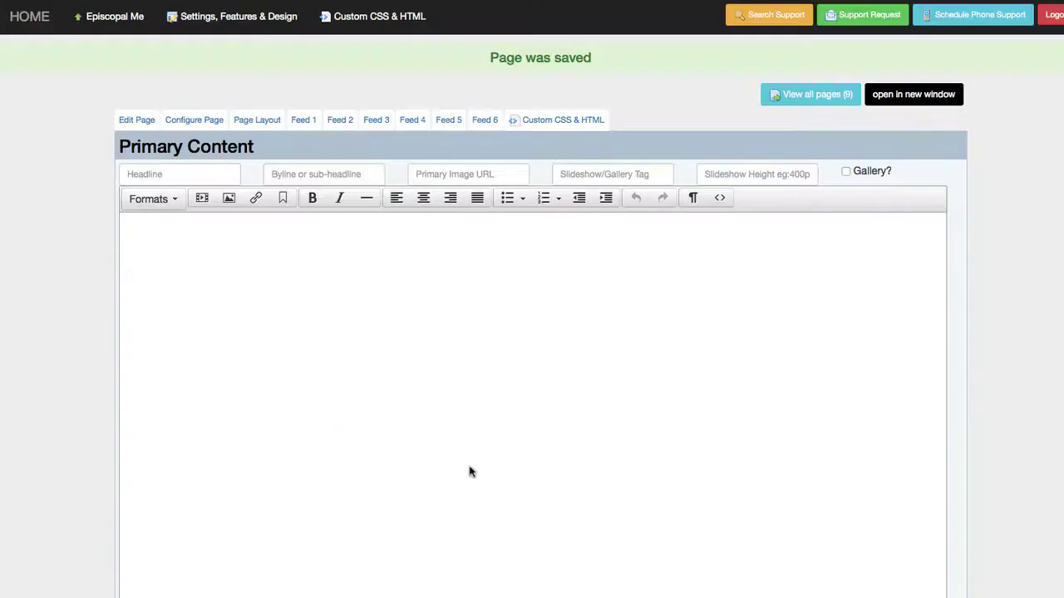
- Apply the Three unequal columns layout, save the page, and go to organization settings
{"action": "scroll", "coordinate": [468, 470], "scroll_direction": "down", "scroll_amount": 4}
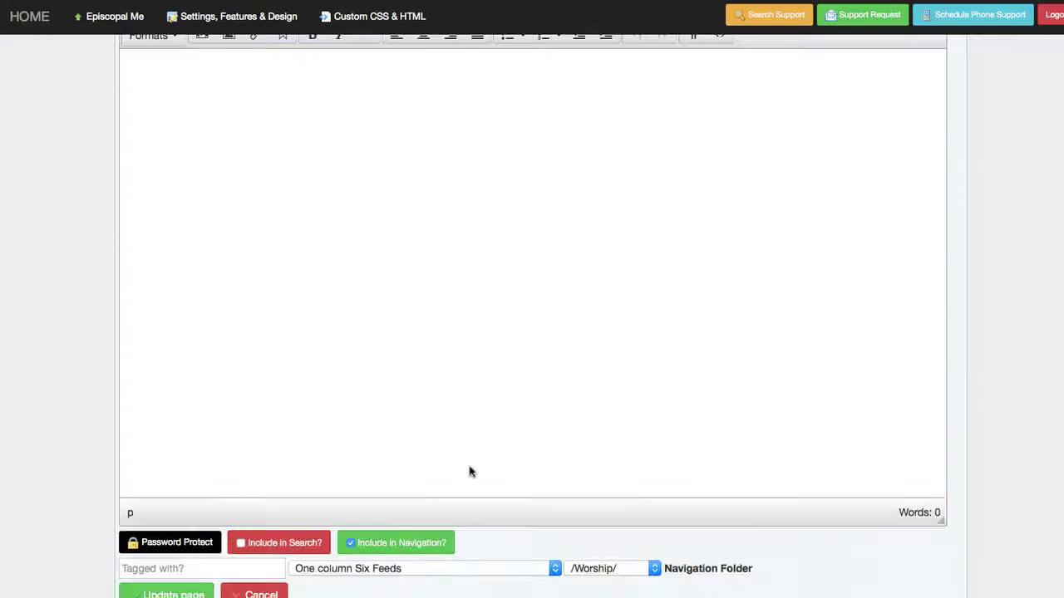
{"action": "scroll", "coordinate": [470, 472], "scroll_direction": "up", "scroll_amount": 4}
{"action": "scroll", "coordinate": [470, 472], "scroll_direction": "down", "scroll_amount": 5}
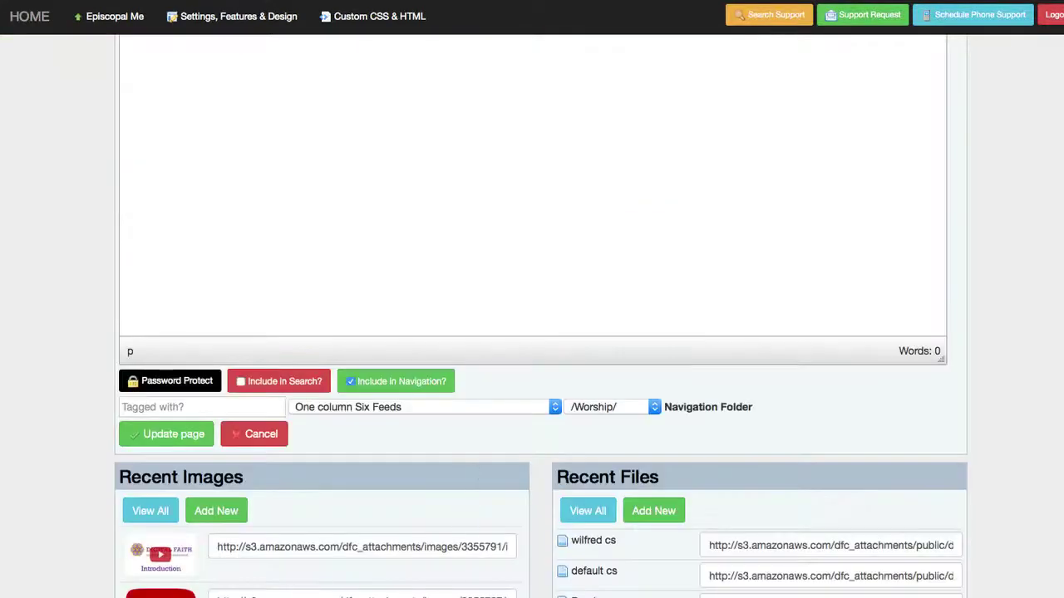
{"action": "left_click", "coordinate": [530, 407]}
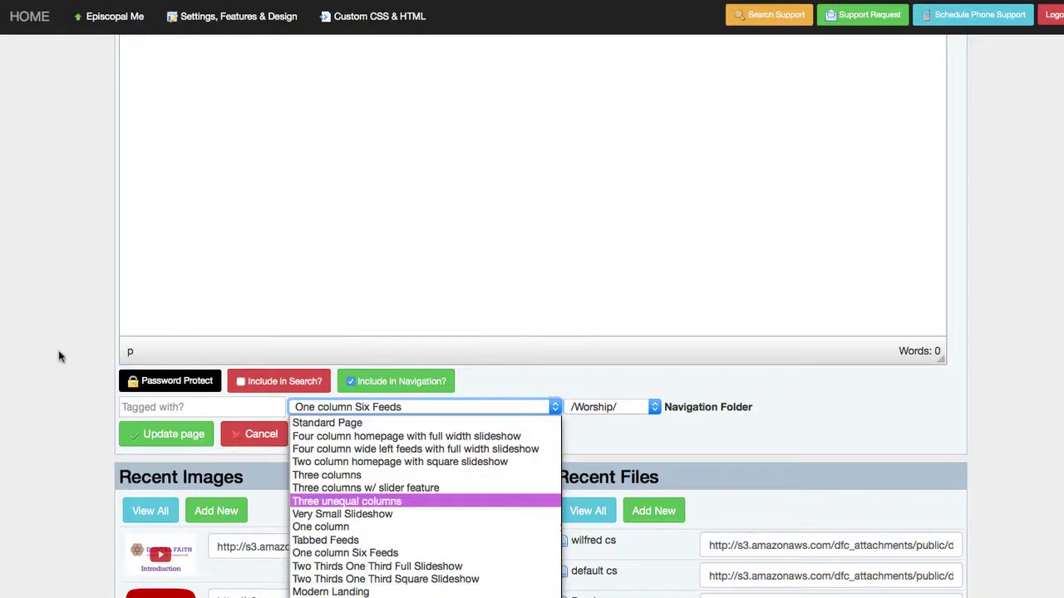
{"action": "key", "text": "Return"}
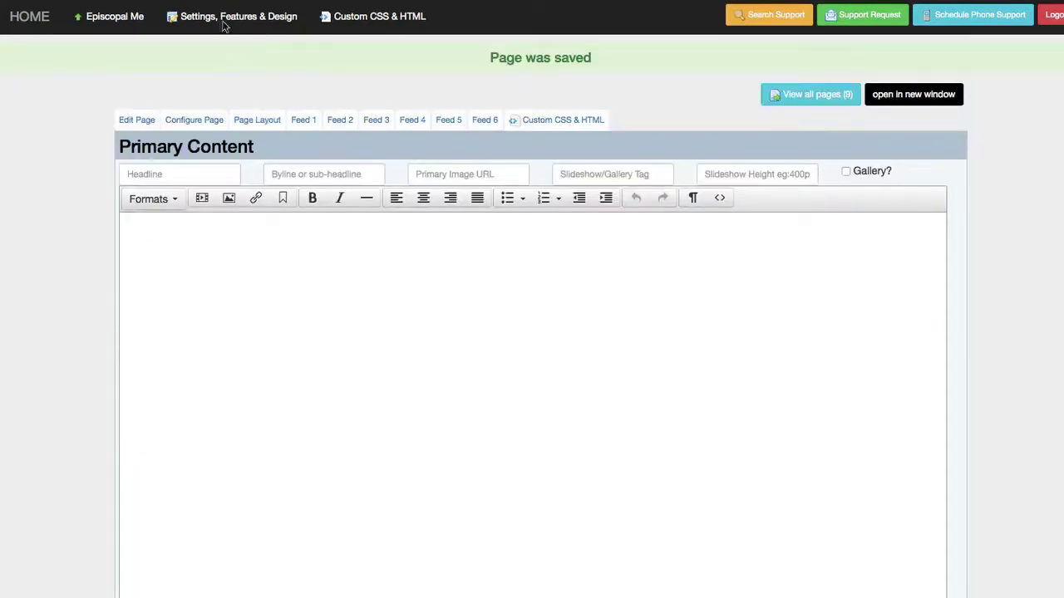
{"action": "left_click", "coordinate": [222, 23]}
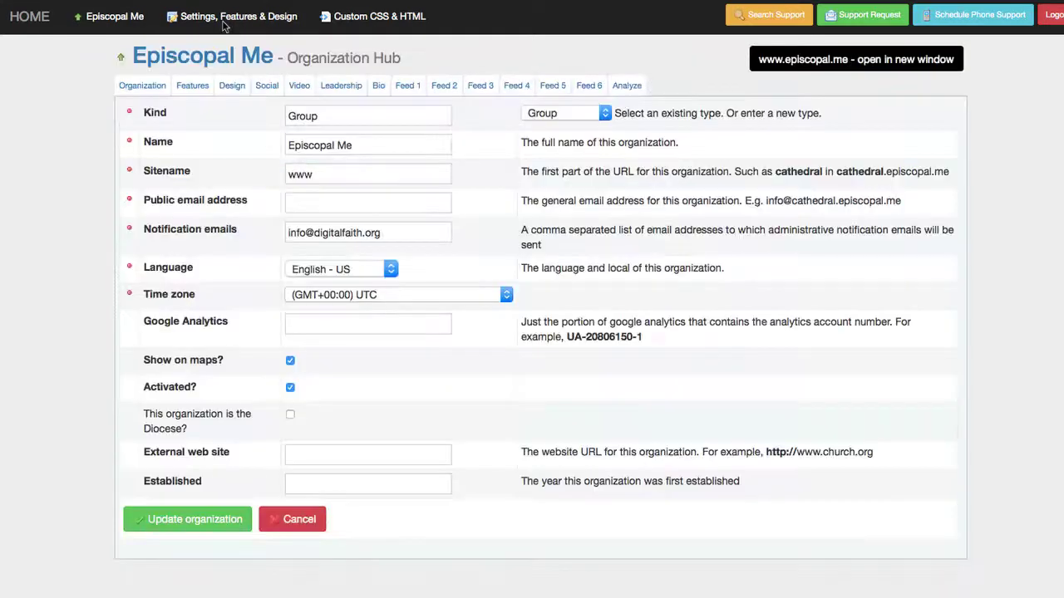
- In the Design tab, keep Best Template as layout and Standard Page as default page layout
{"action": "left_click", "coordinate": [233, 86]}
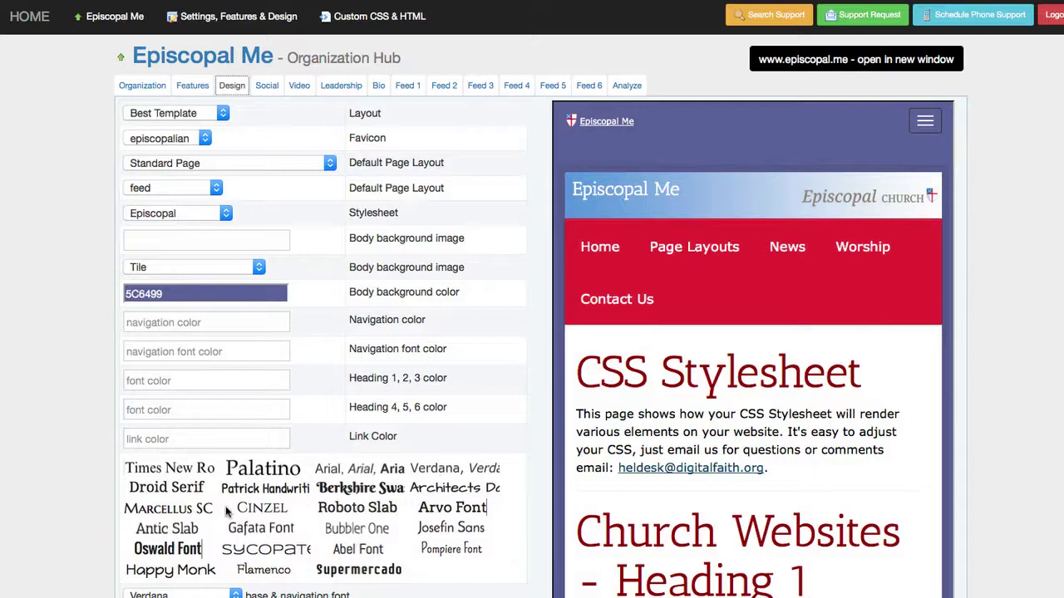
{"action": "left_click", "coordinate": [222, 114]}
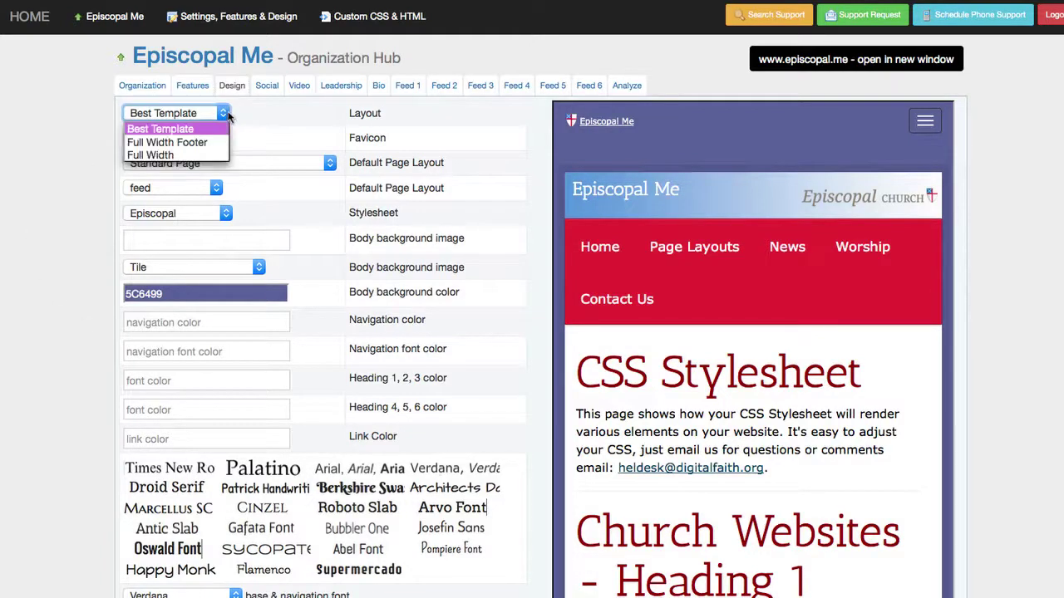
{"action": "left_click", "coordinate": [227, 116]}
{"action": "left_click", "coordinate": [228, 115]}
{"action": "left_click", "coordinate": [227, 116]}
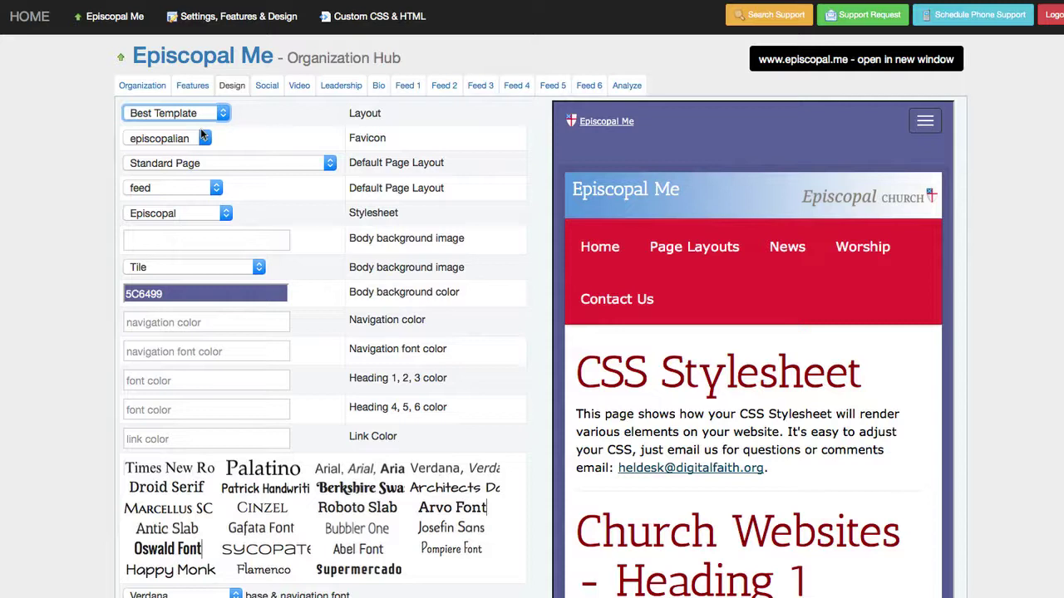
{"action": "left_click", "coordinate": [216, 113]}
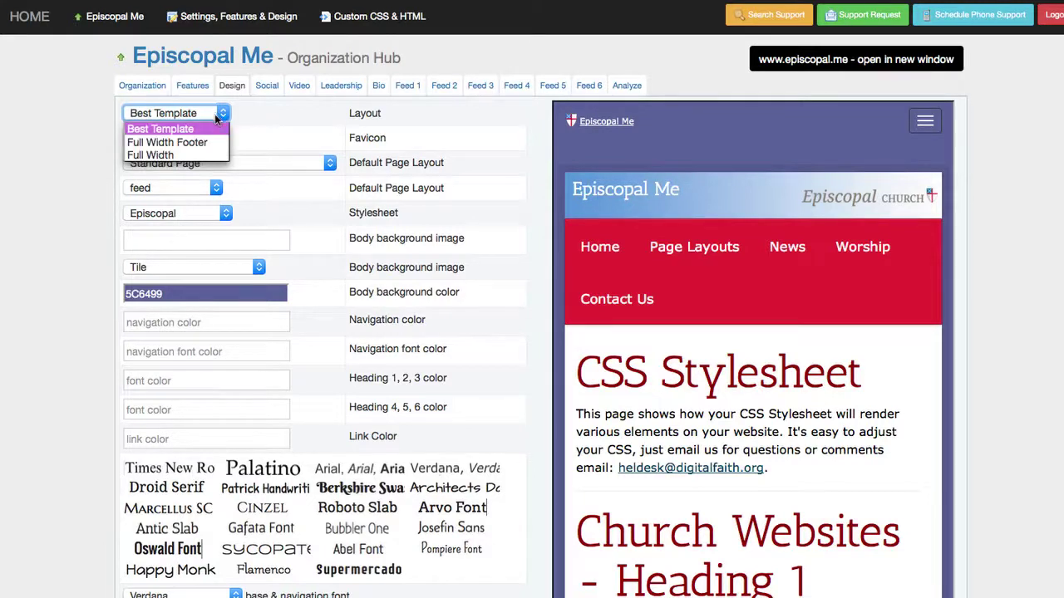
{"action": "left_click", "coordinate": [225, 114]}
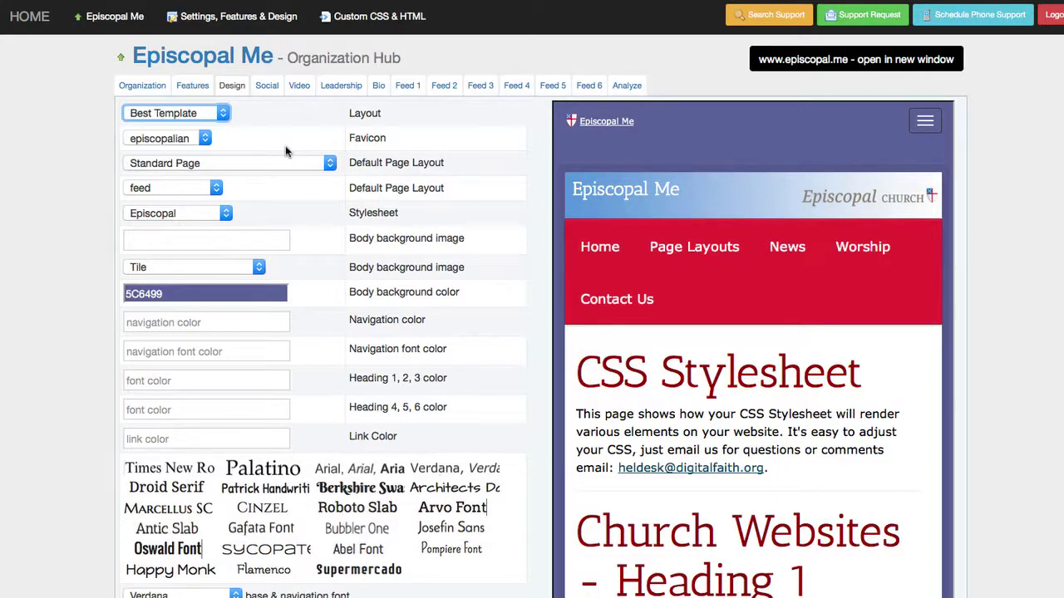
{"action": "left_click", "coordinate": [275, 163]}
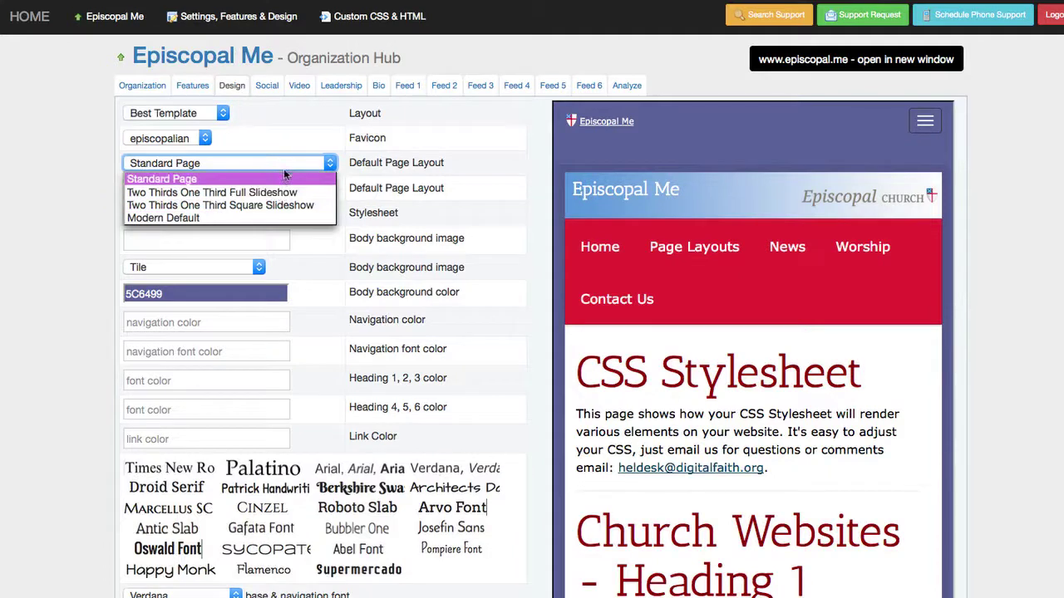
{"action": "left_click", "coordinate": [325, 162]}
{"action": "left_click", "coordinate": [325, 162]}
{"action": "left_click", "coordinate": [325, 162]}
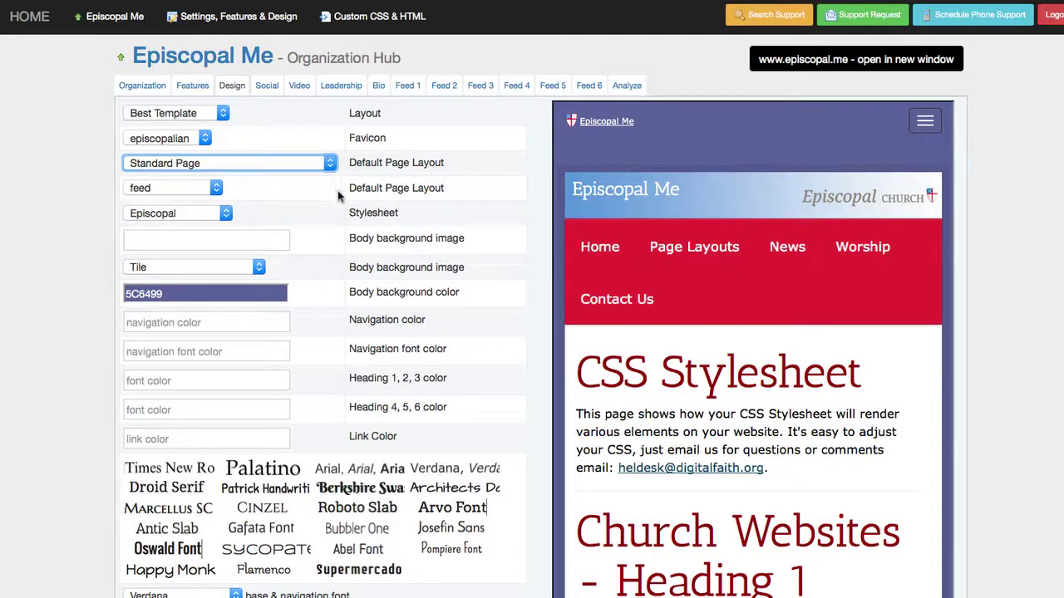
- Keep feed as the feed layout and change the Stylesheet to None
{"action": "left_click", "coordinate": [213, 189]}
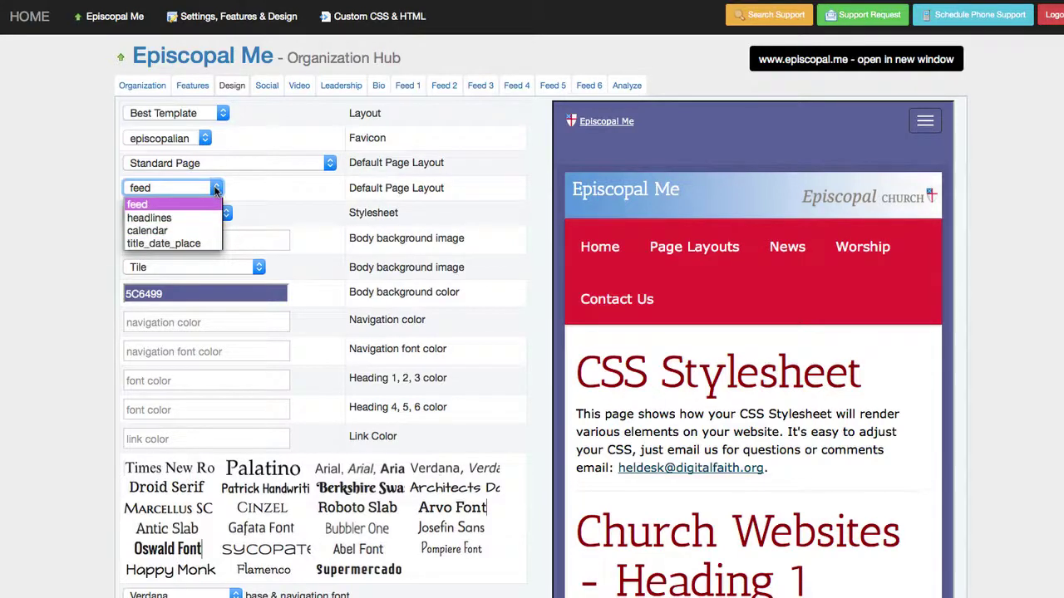
{"action": "left_click", "coordinate": [214, 190]}
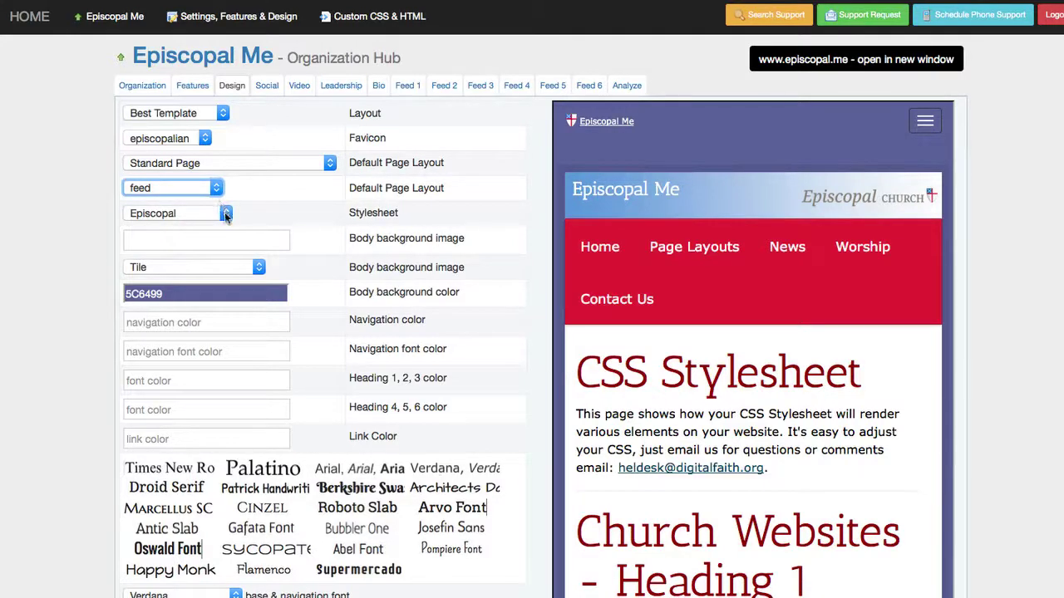
{"action": "left_click", "coordinate": [226, 214]}
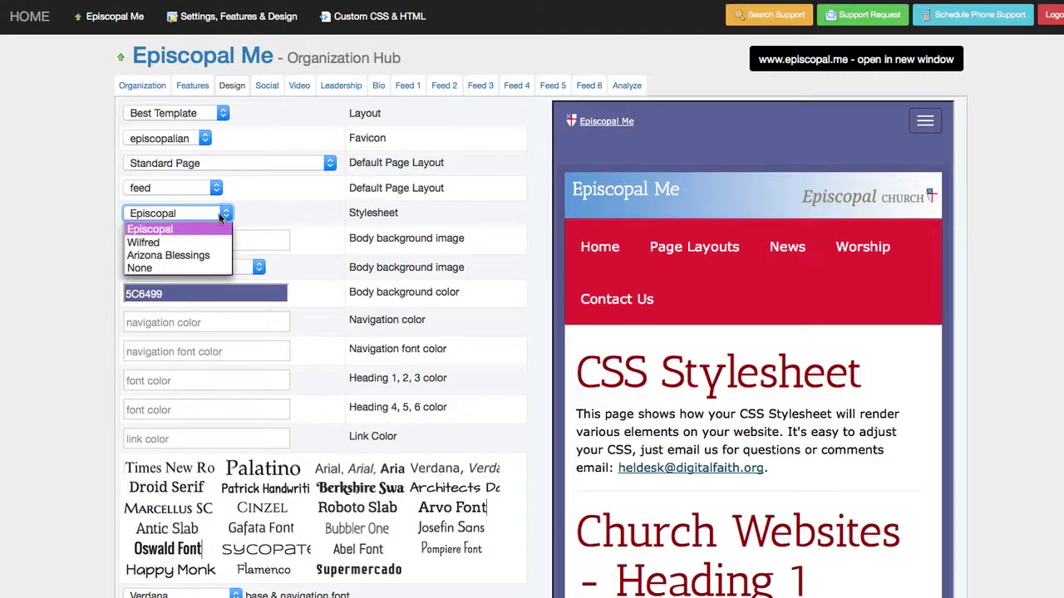
{"action": "left_click", "coordinate": [192, 268]}
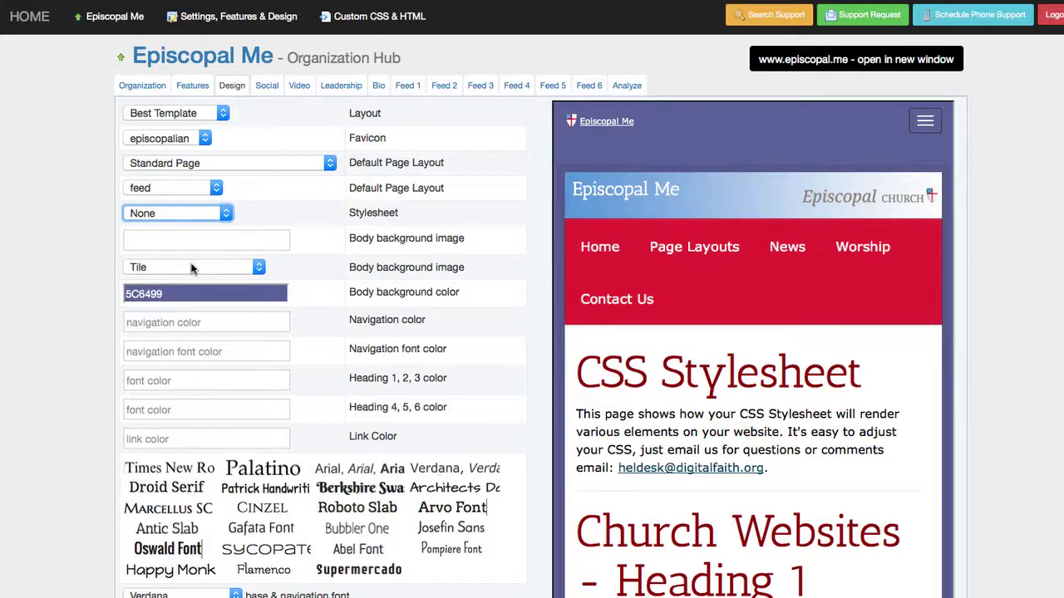
- Clear the body background colour 5C6499 and the Heading 1 colour 940000
{"action": "left_click", "coordinate": [182, 292]}
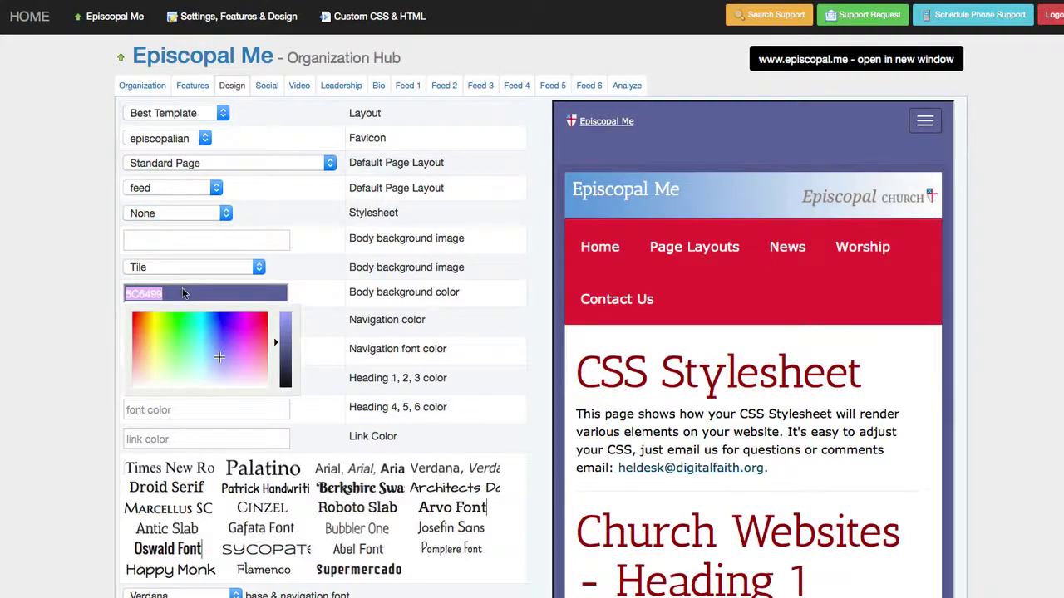
{"action": "key", "text": "BackSpace"}
{"action": "key", "text": "Tab"}
{"action": "scroll", "coordinate": [407, 358], "scroll_direction": "down", "scroll_amount": 3}
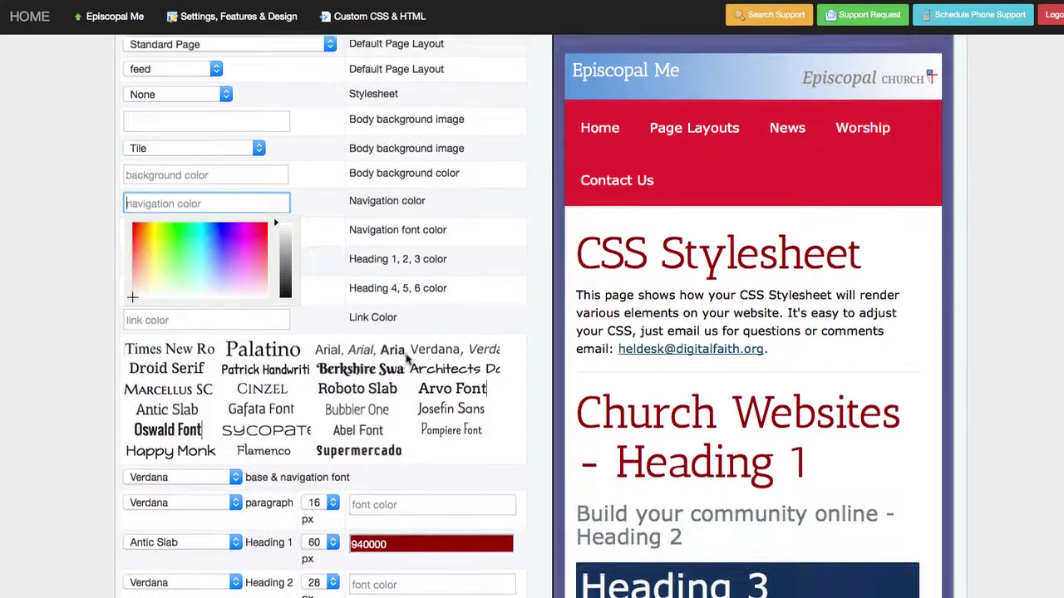
{"action": "left_click", "coordinate": [418, 536]}
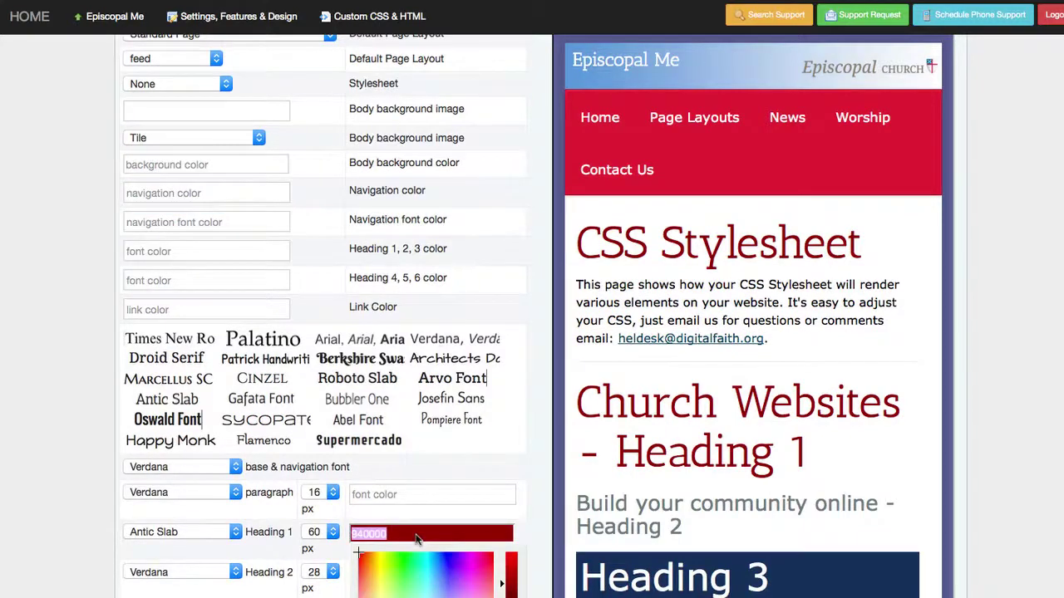
{"action": "key", "text": "BackSpace"}
{"action": "scroll", "coordinate": [79, 558], "scroll_direction": "down", "scroll_amount": 3}
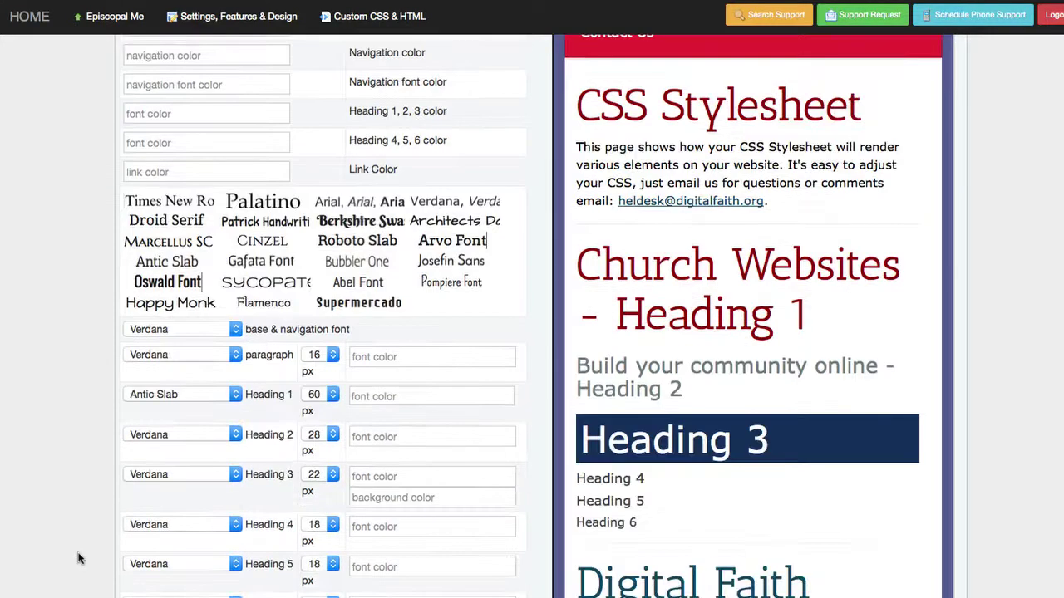
{"action": "scroll", "coordinate": [79, 559], "scroll_direction": "up", "scroll_amount": 5}
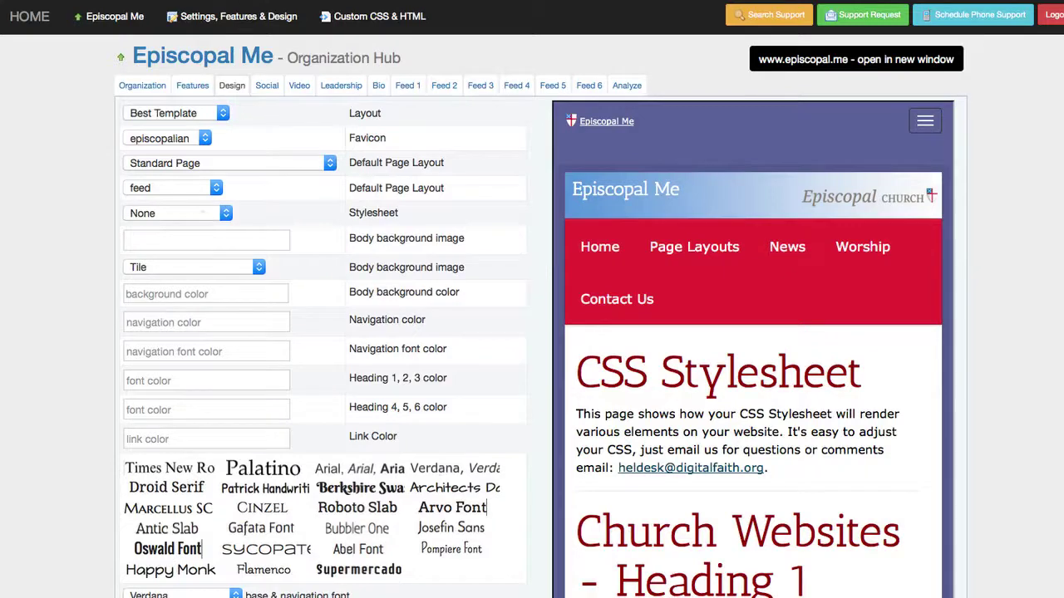
{"action": "scroll", "coordinate": [532, 333], "scroll_direction": "down", "scroll_amount": 3}
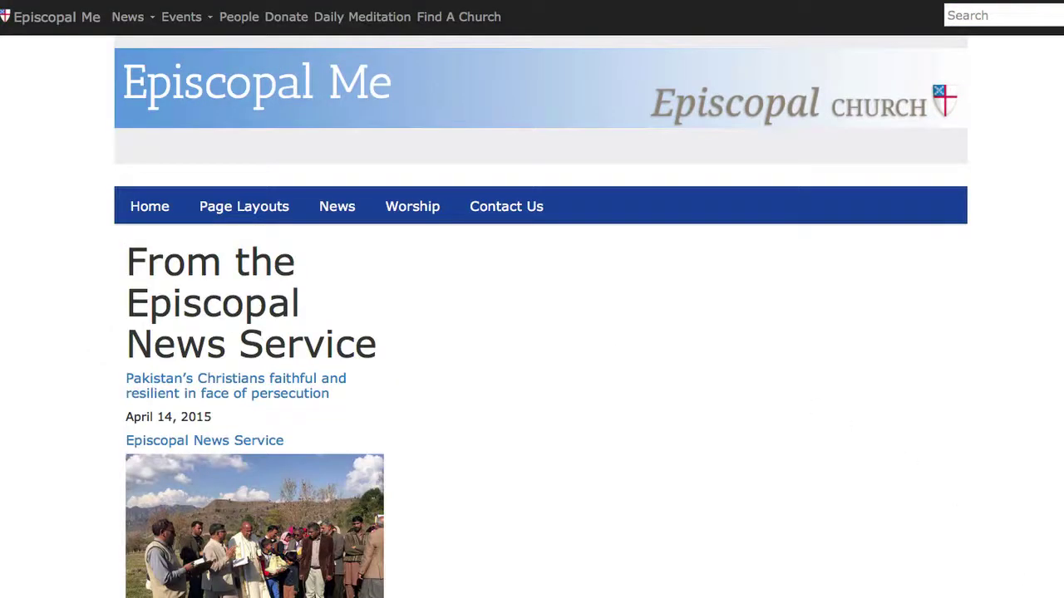
- Scroll through the live news page to inspect the new styling
{"action": "scroll", "coordinate": [138, 559], "scroll_direction": "down", "scroll_amount": 15}
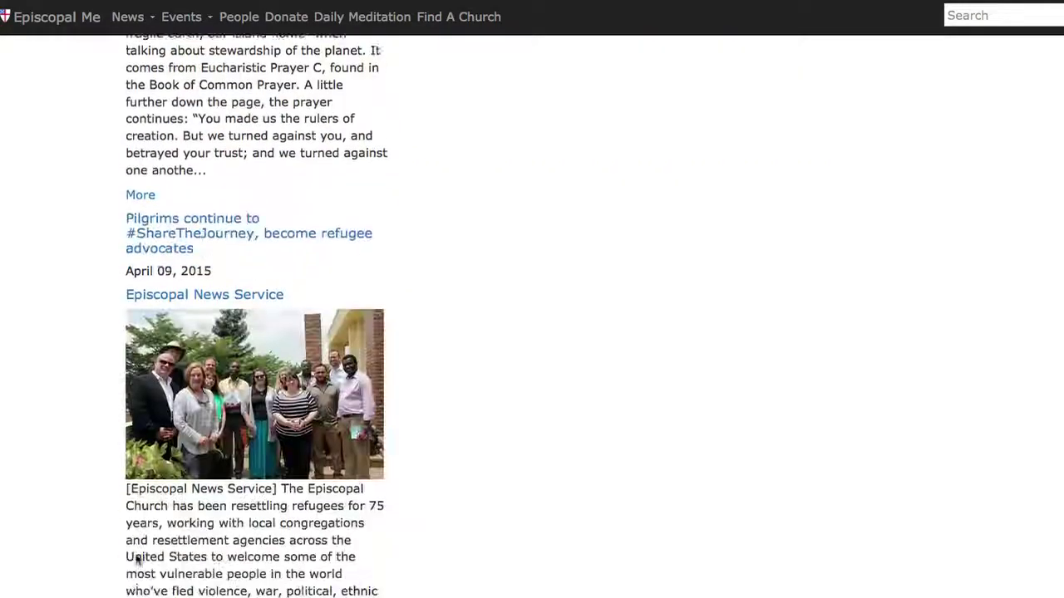
{"action": "scroll", "coordinate": [138, 560], "scroll_direction": "down", "scroll_amount": 8}
{"action": "scroll", "coordinate": [138, 559], "scroll_direction": "up", "scroll_amount": 20}
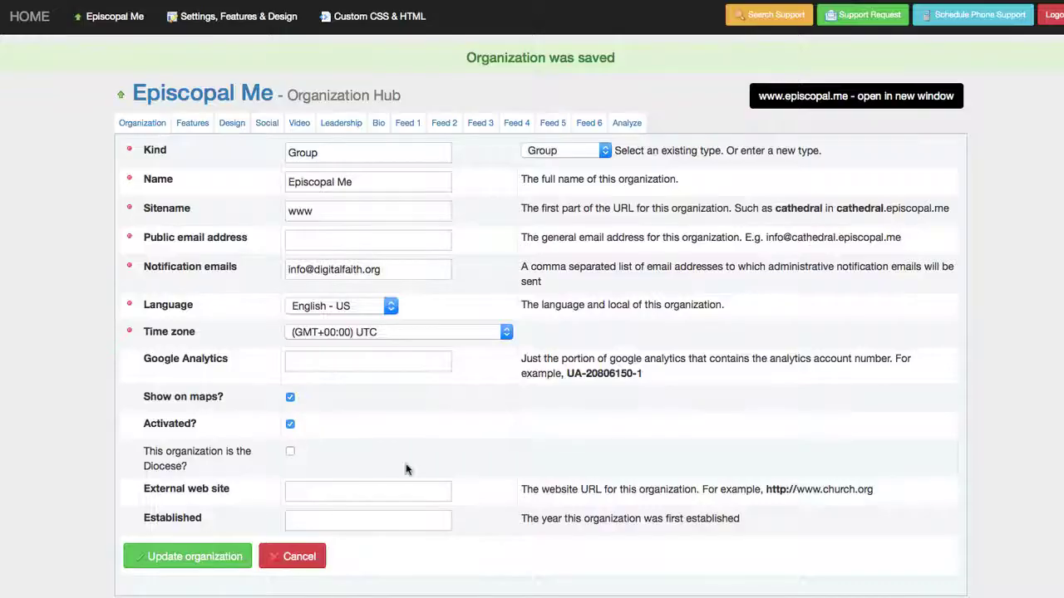
- Set the Stylesheet back to Episcopal in the Design settings
{"action": "left_click", "coordinate": [233, 124]}
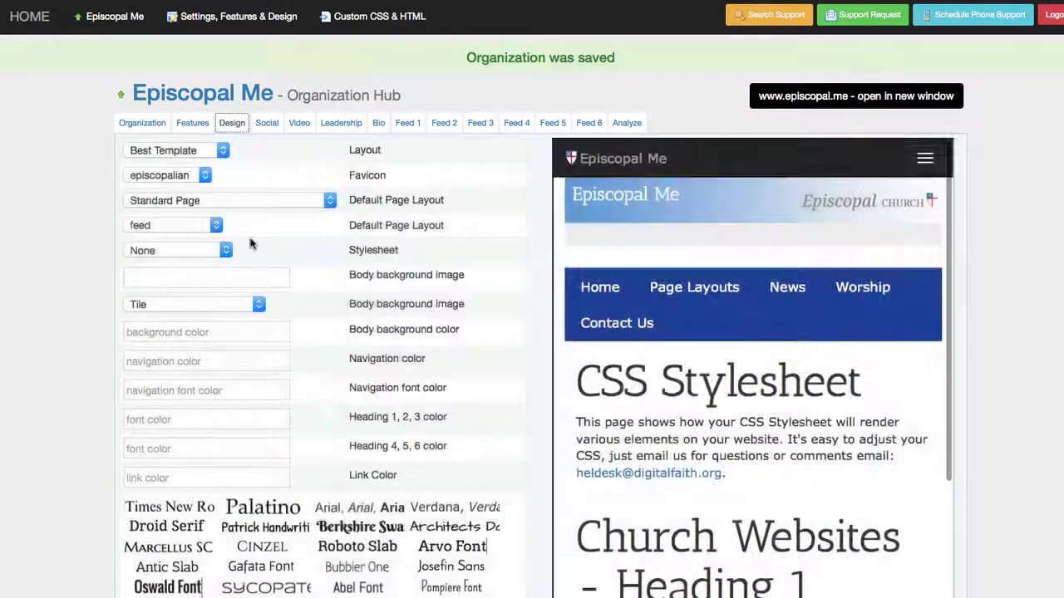
{"action": "left_click", "coordinate": [190, 251]}
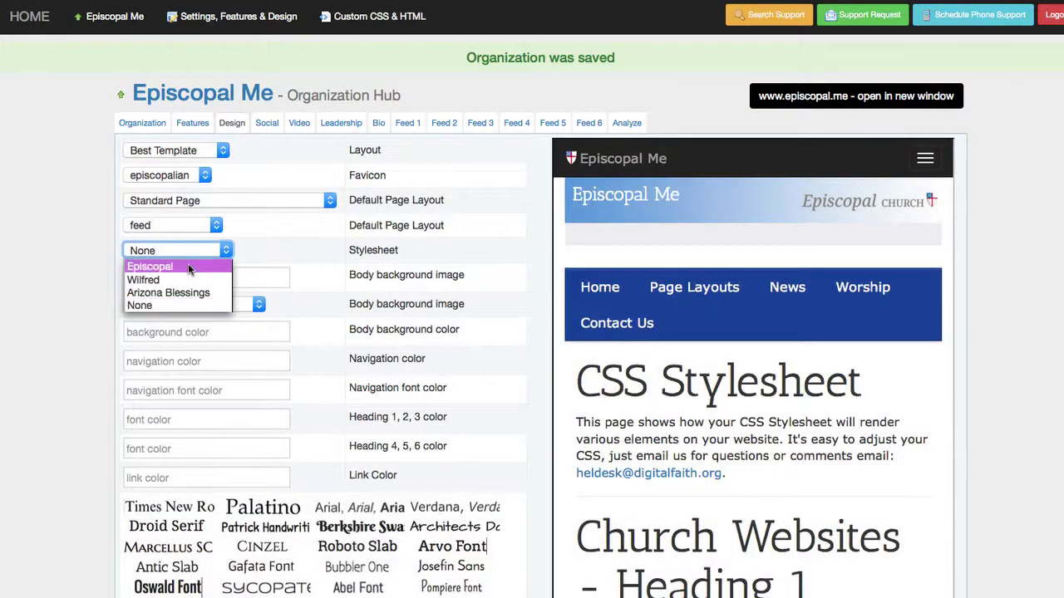
{"action": "left_click", "coordinate": [188, 265]}
{"action": "scroll", "coordinate": [31, 579], "scroll_direction": "down", "scroll_amount": 5}
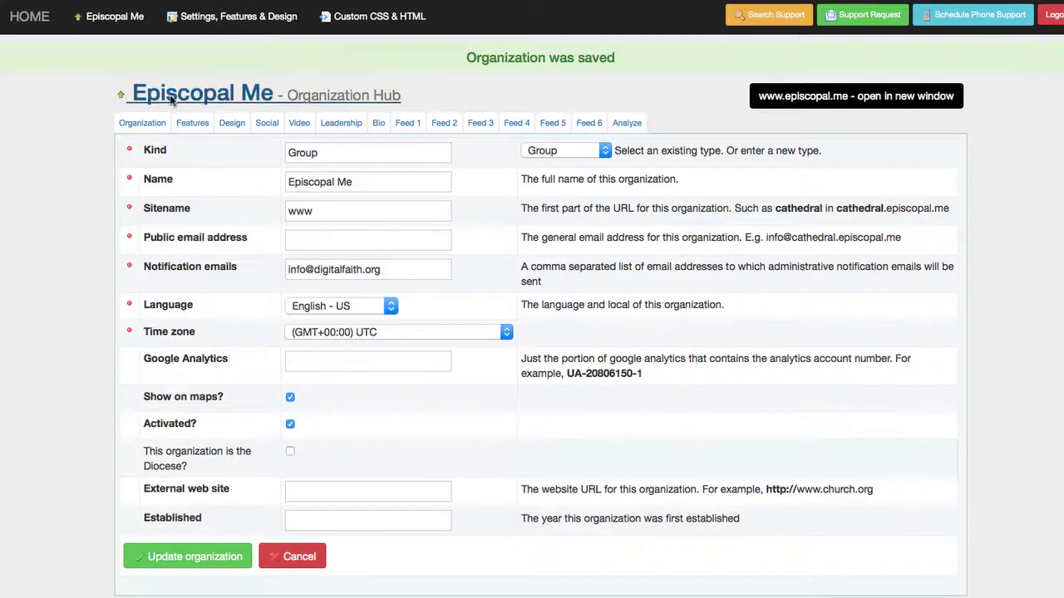
- Open the Custom CSS & HTML Stylesheet and review the #cssmenu and 50px h3 rules on lines 2-9
{"action": "left_click", "coordinate": [202, 93]}
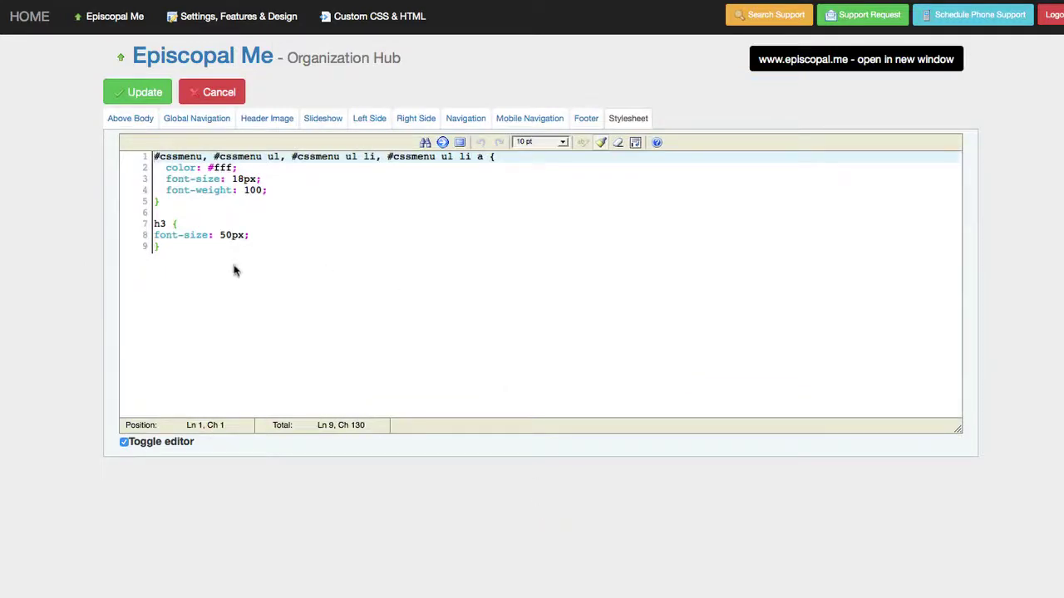
{"action": "left_click_drag", "start_coordinate": [234, 249], "coordinate": [148, 170]}
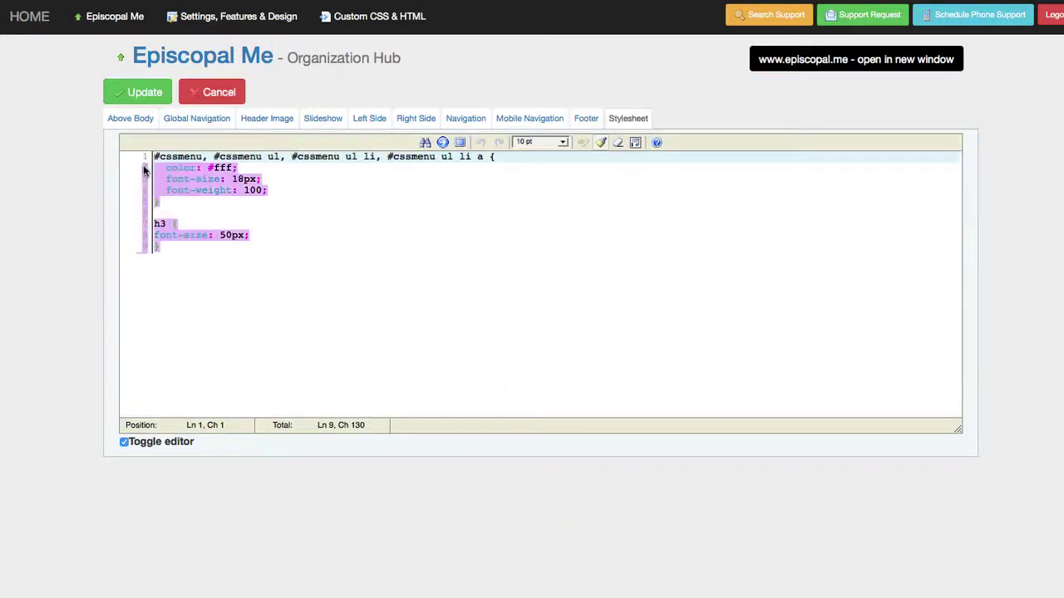
{"action": "left_click", "coordinate": [188, 173]}
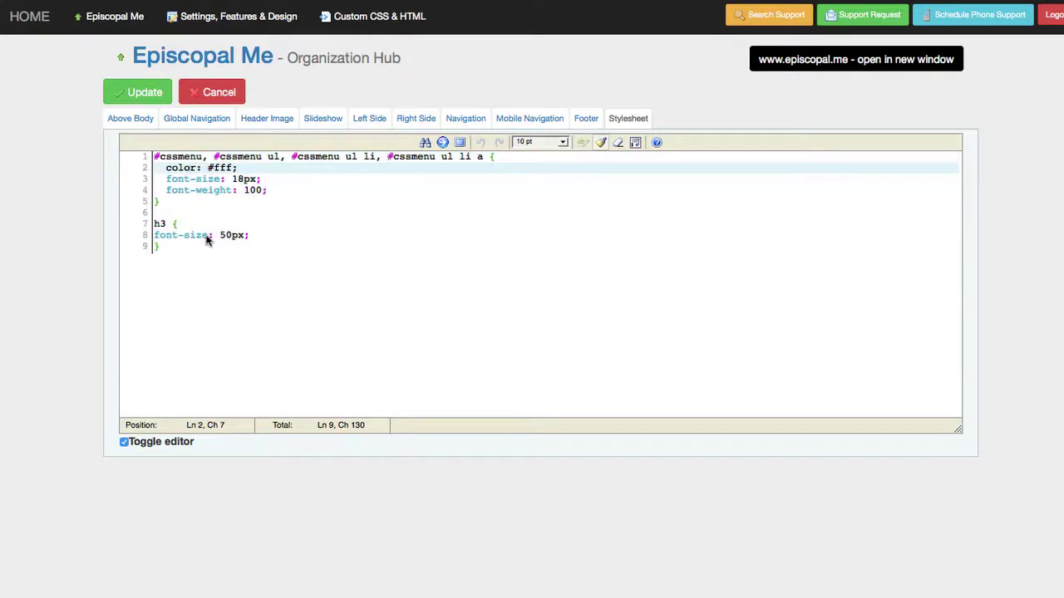